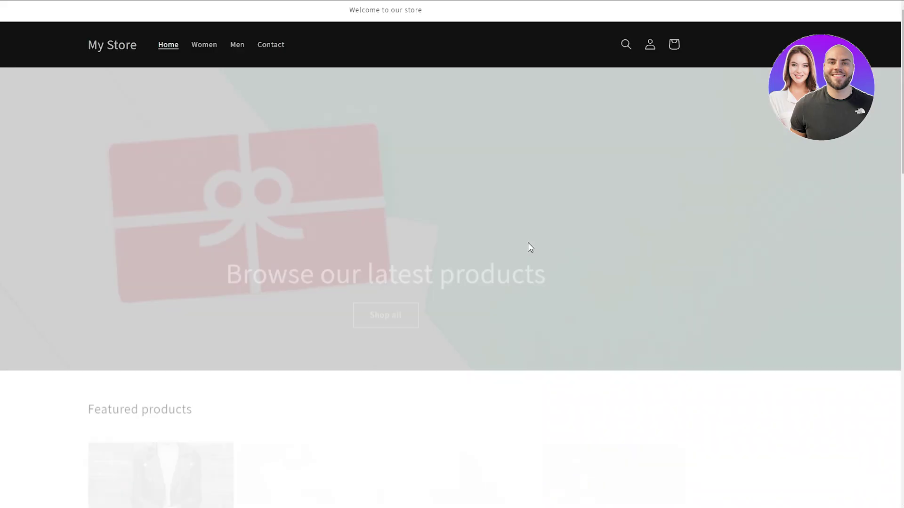
- Open the Dawn theme for customization and select the header section in the home page preview
{"action": "scroll", "coordinate": [419, 242], "scroll_direction": "down", "scroll_amount": 1}
{"action": "scroll", "coordinate": [242, 200], "scroll_direction": "down", "scroll_amount": 3}
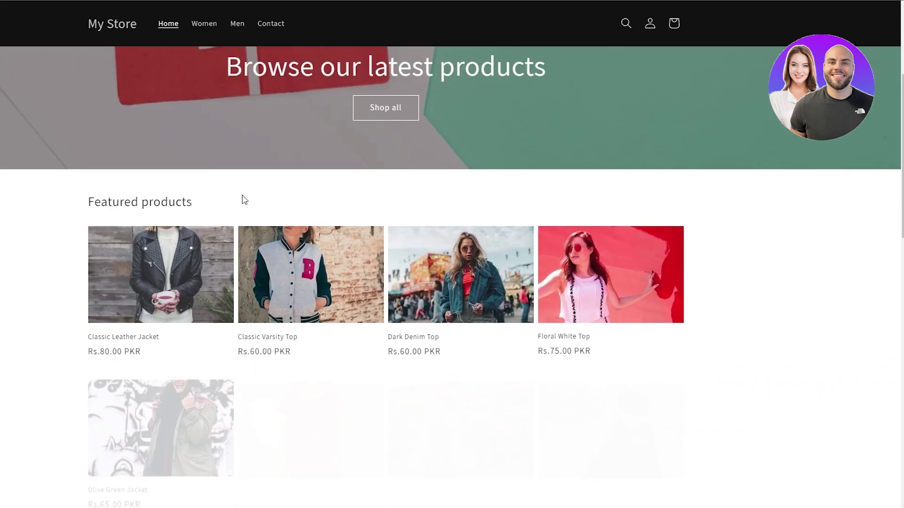
{"action": "scroll", "coordinate": [87, 154], "scroll_direction": "up", "scroll_amount": 4}
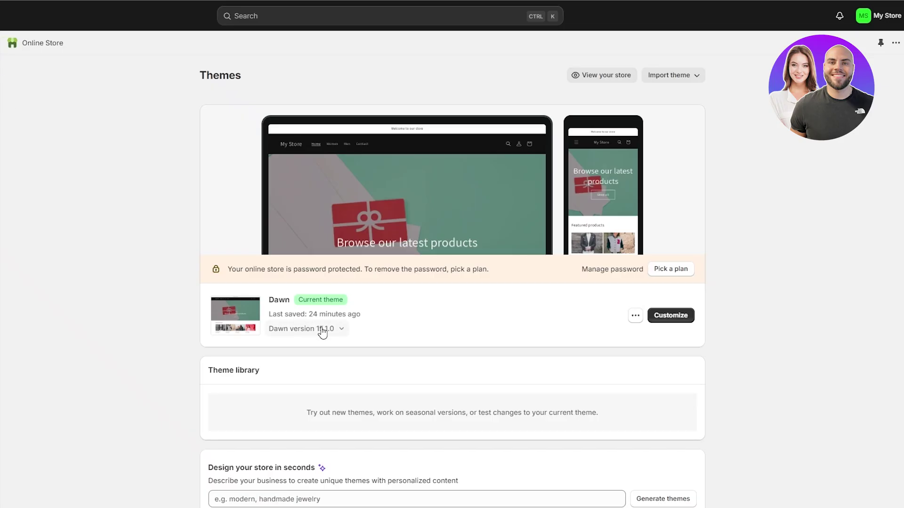
{"action": "left_click", "coordinate": [687, 321]}
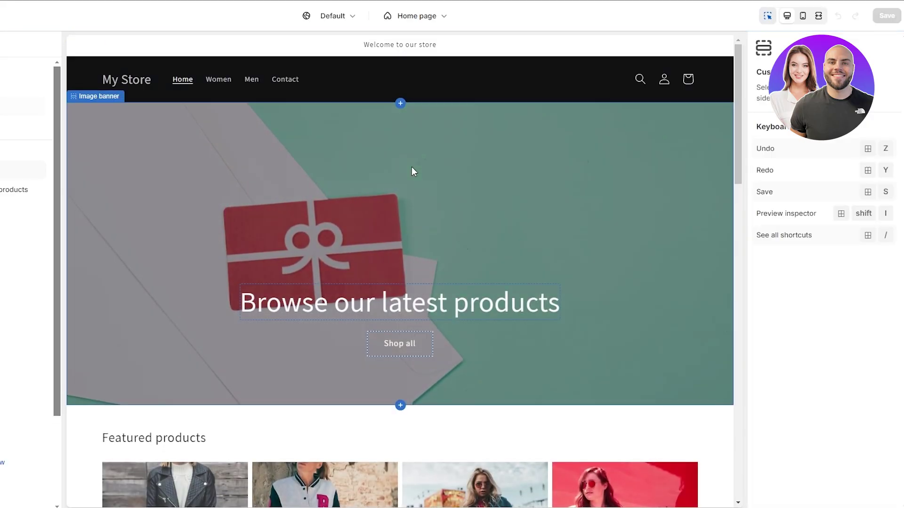
{"action": "left_click", "coordinate": [443, 80]}
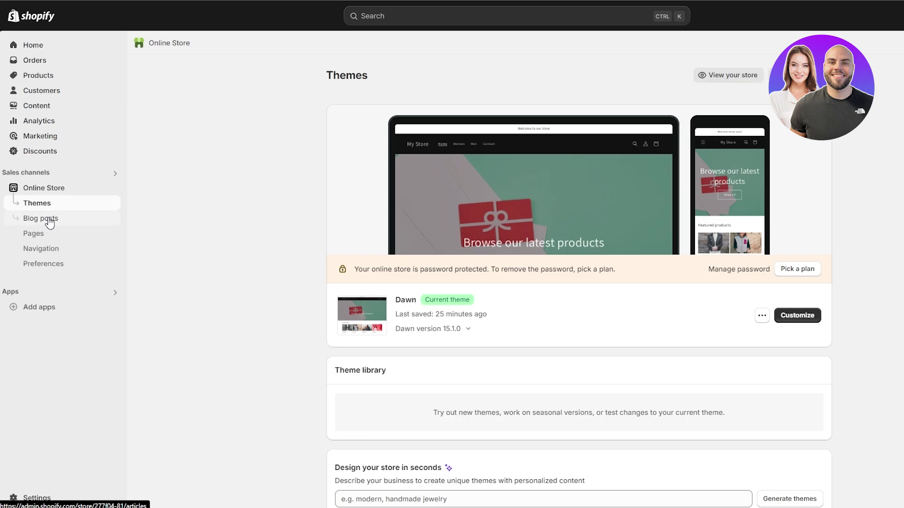
- Create a new navigation menu for the online store titled "Custom Main Menu"
{"action": "left_click", "coordinate": [43, 254]}
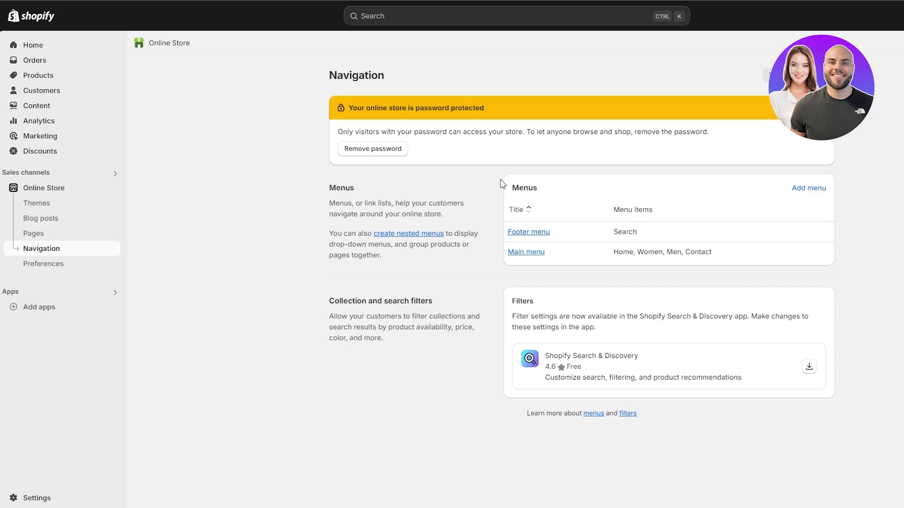
{"action": "left_click_drag", "start_coordinate": [512, 187], "coordinate": [533, 187]}
{"action": "left_click", "coordinate": [802, 188]}
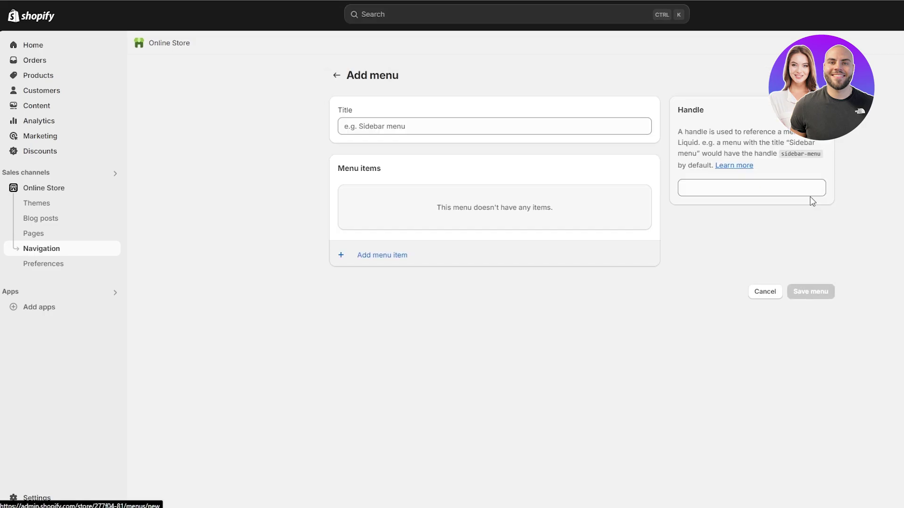
{"action": "left_click", "coordinate": [404, 126]}
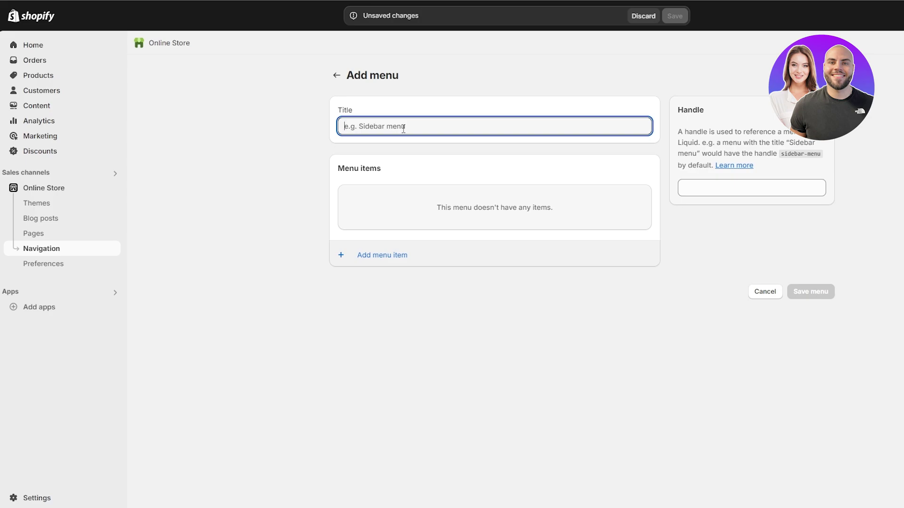
{"action": "type", "text": "Custom Main Menu"}
{"action": "left_click", "coordinate": [418, 209]}
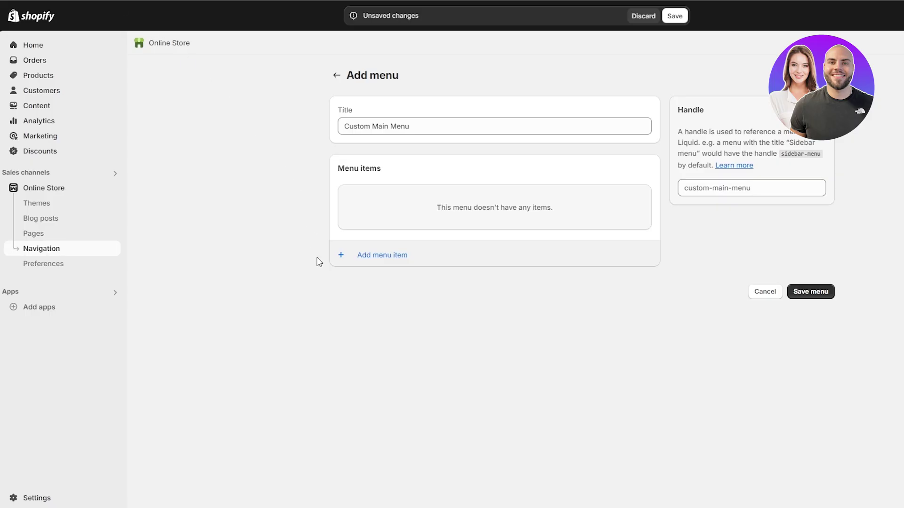
- Add a menu item linked to All collections and name it "Collections"
{"action": "left_click", "coordinate": [382, 255]}
{"action": "left_click", "coordinate": [894, 118]}
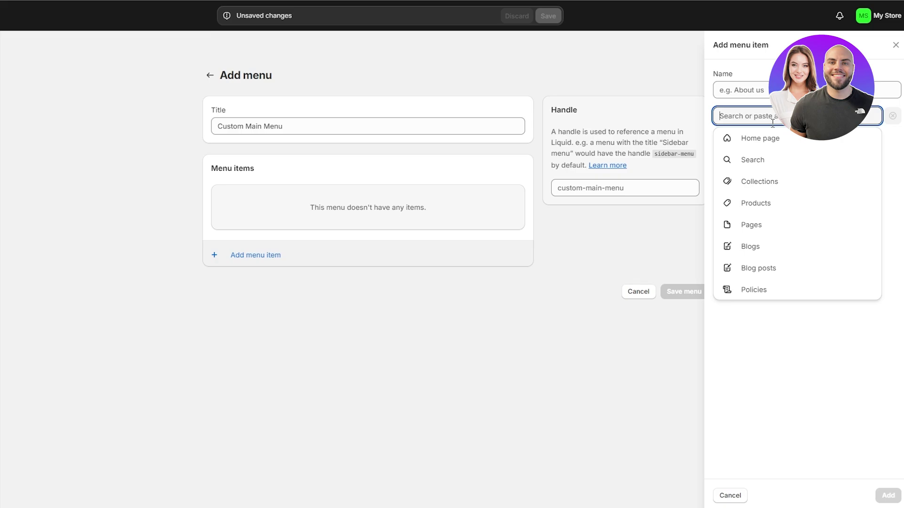
{"action": "left_click", "coordinate": [777, 185]}
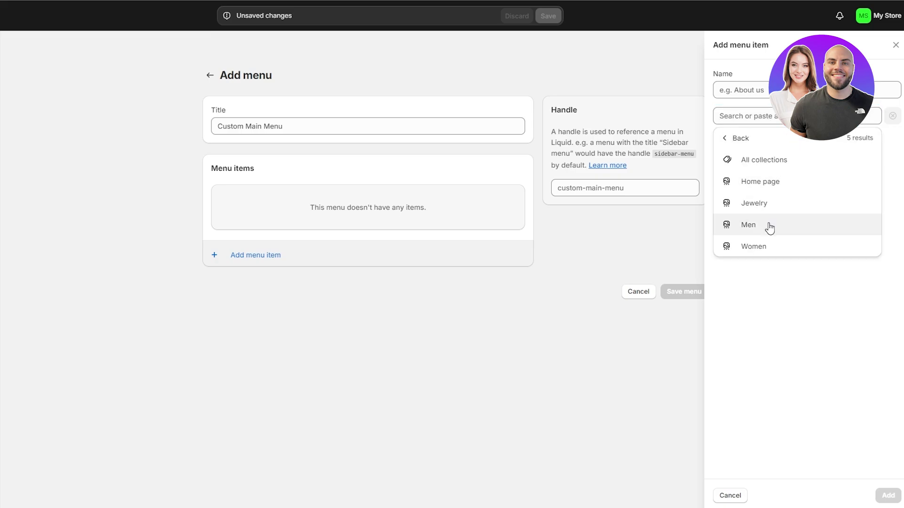
{"action": "left_click", "coordinate": [779, 169]}
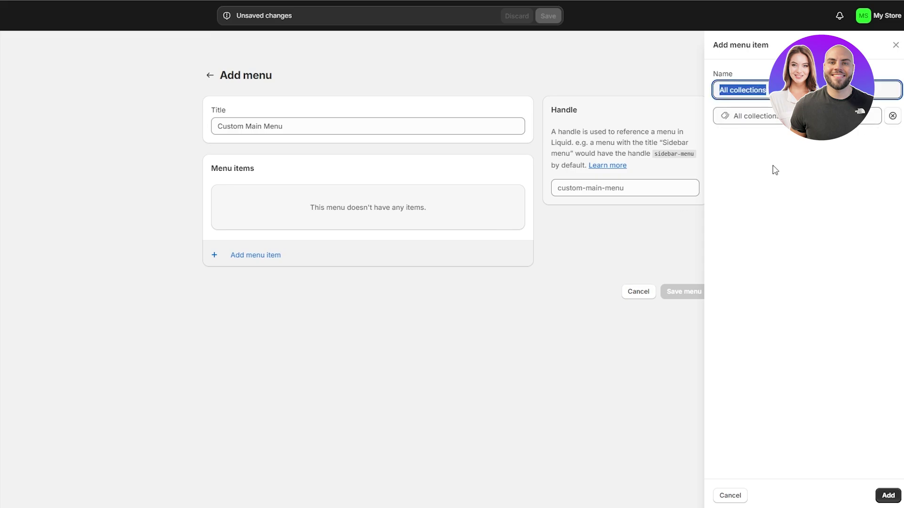
{"action": "left_click", "coordinate": [781, 90]}
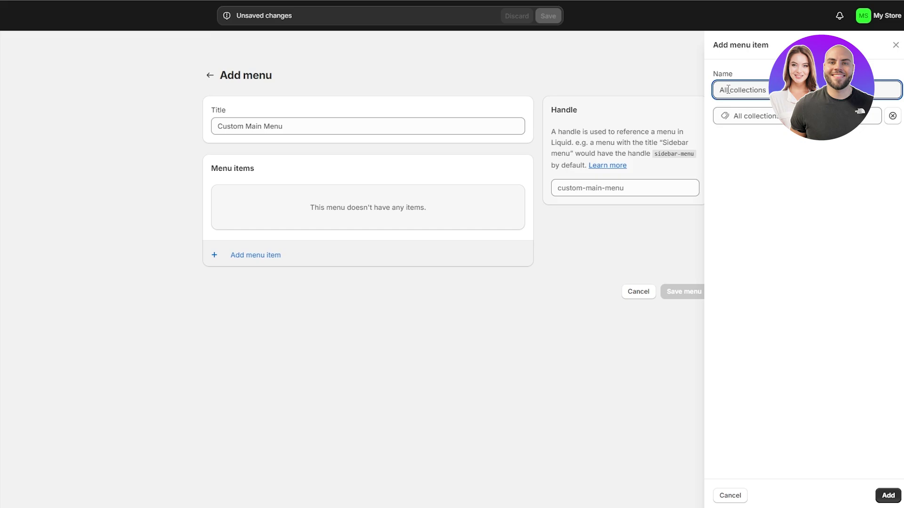
{"action": "left_click_drag", "start_coordinate": [733, 89], "coordinate": [650, 94]}
{"action": "type", "text": "C"}
{"action": "left_click", "coordinate": [888, 498]}
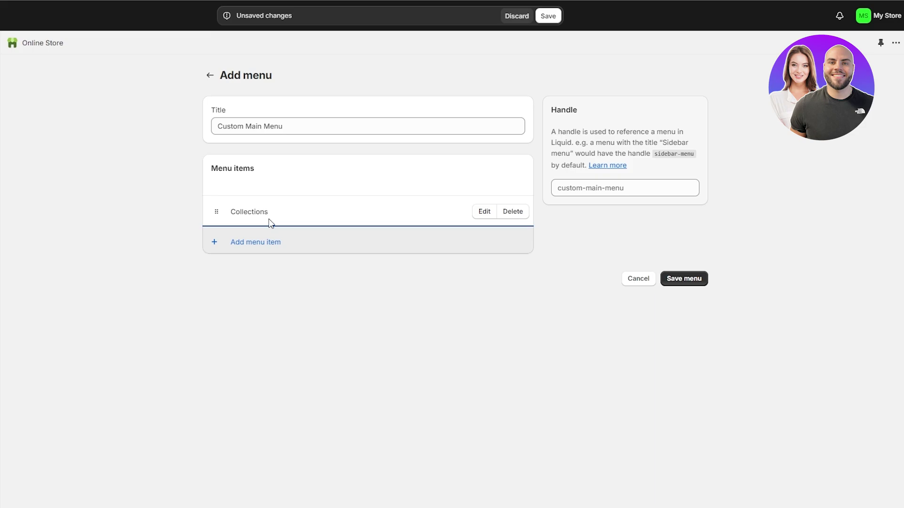
{"action": "left_click", "coordinate": [258, 246]}
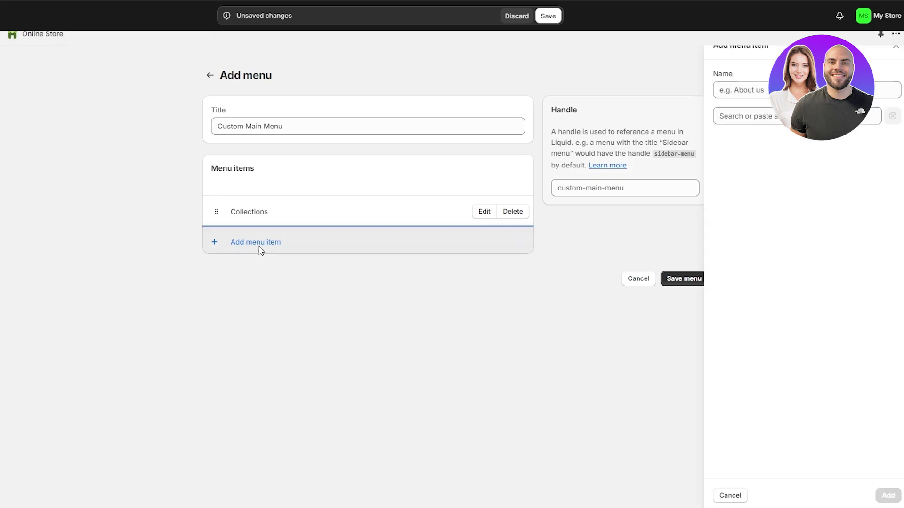
{"action": "left_click", "coordinate": [749, 116]}
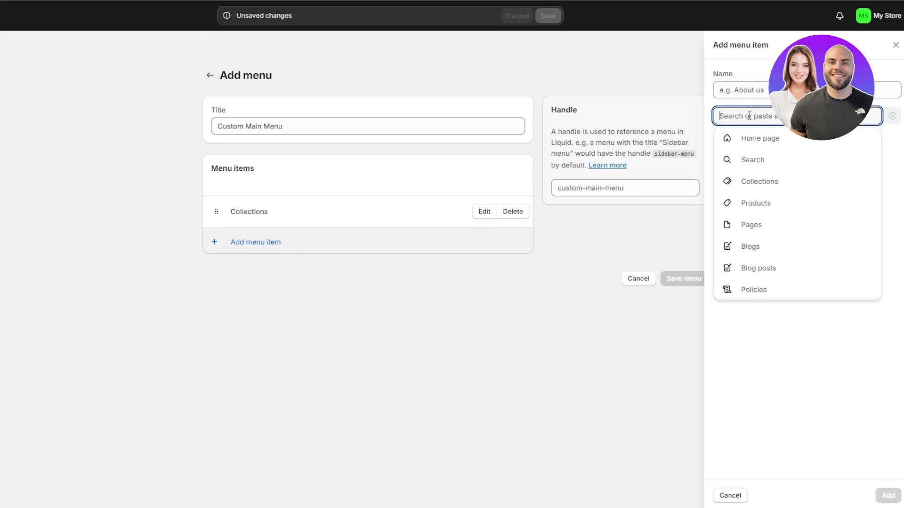
{"action": "left_click", "coordinate": [767, 228]}
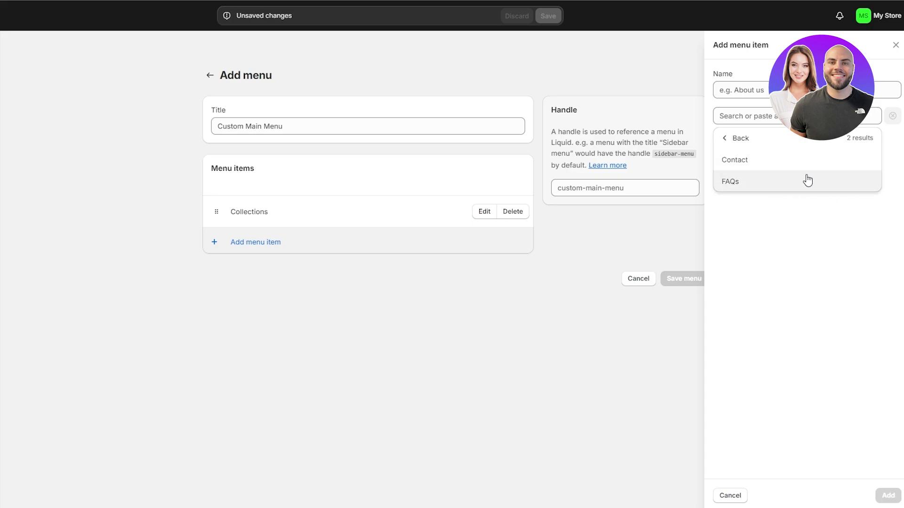
{"action": "left_click", "coordinate": [725, 141]}
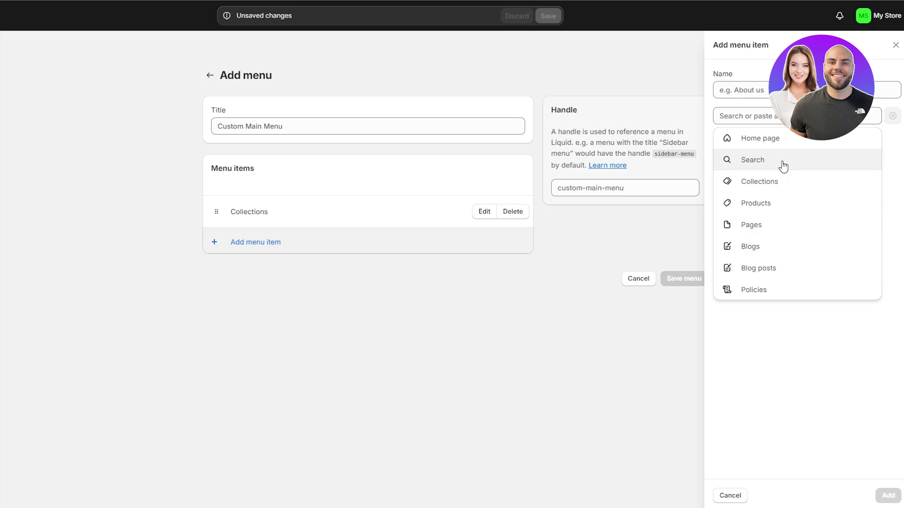
{"action": "left_click", "coordinate": [487, 240]}
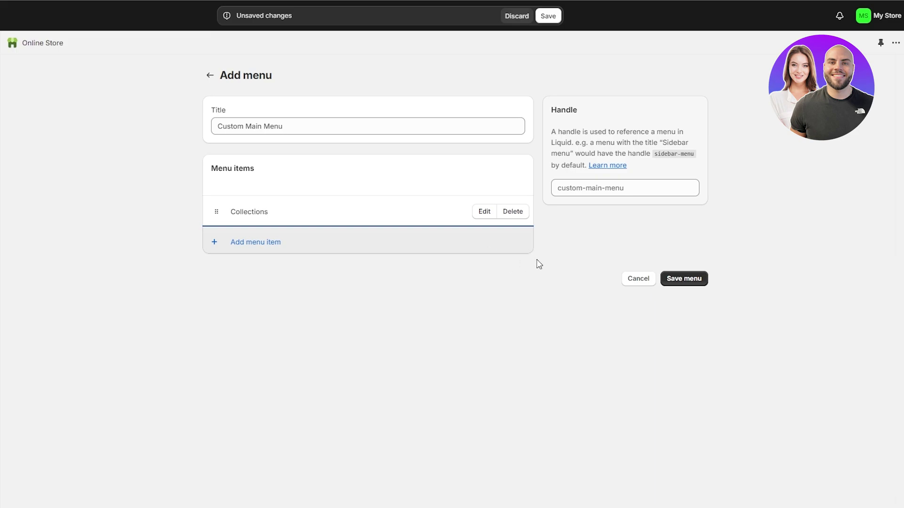
- Save the new menu and open the header section's menu selection in the theme editor
{"action": "left_click", "coordinate": [698, 283]}
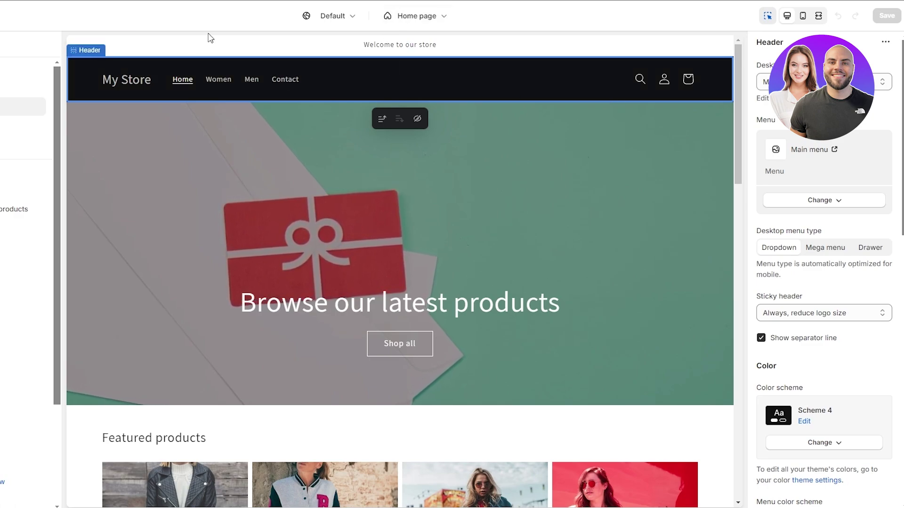
{"action": "left_click", "coordinate": [828, 206]}
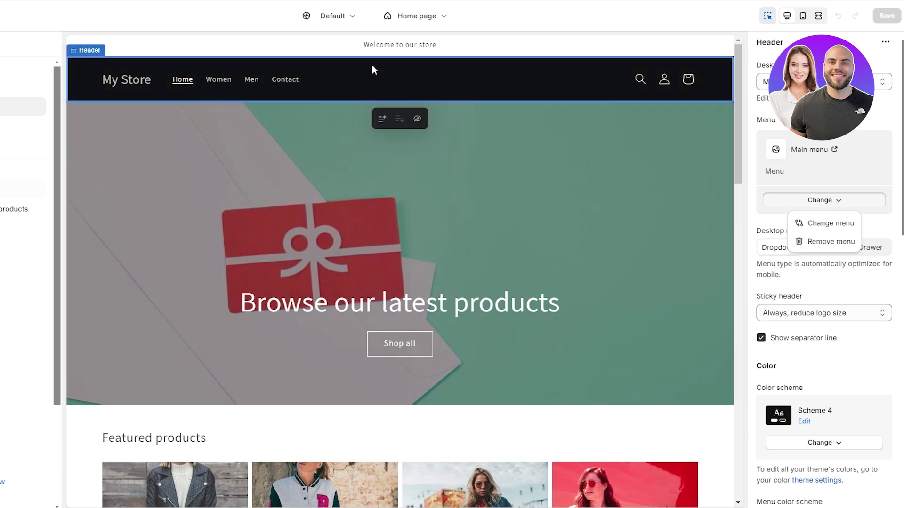
{"action": "left_click", "coordinate": [808, 223]}
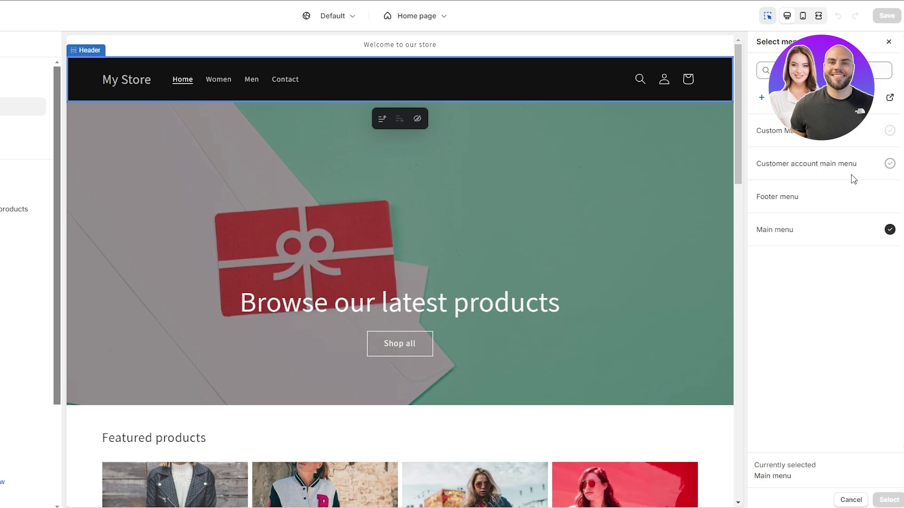
- Preview Customer account main menu and its Orders link in the header, and select Custom Main Menu instead
{"action": "left_click", "coordinate": [890, 165]}
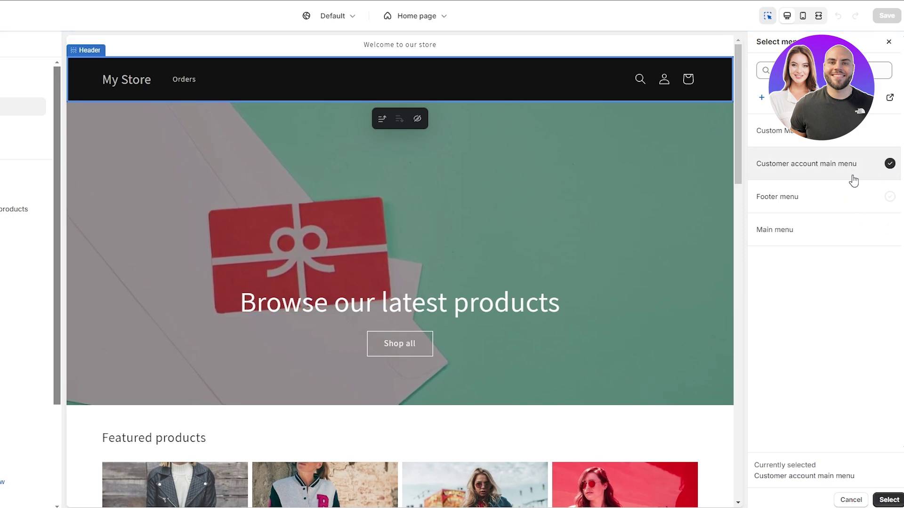
{"action": "left_click", "coordinate": [182, 89]}
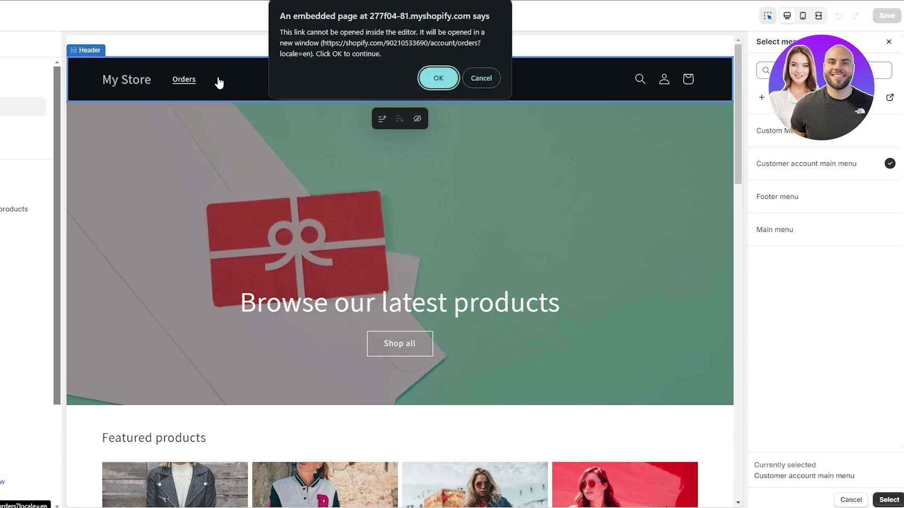
{"action": "left_click", "coordinate": [490, 79]}
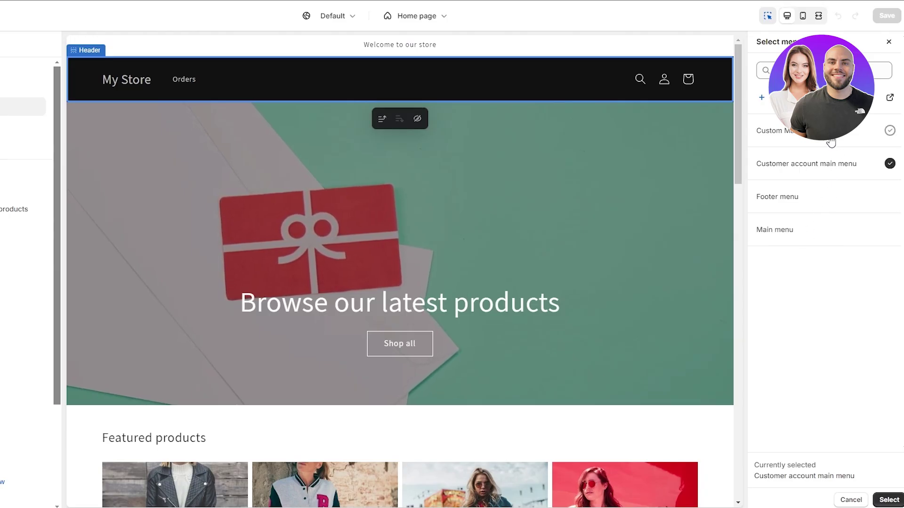
{"action": "left_click", "coordinate": [828, 143]}
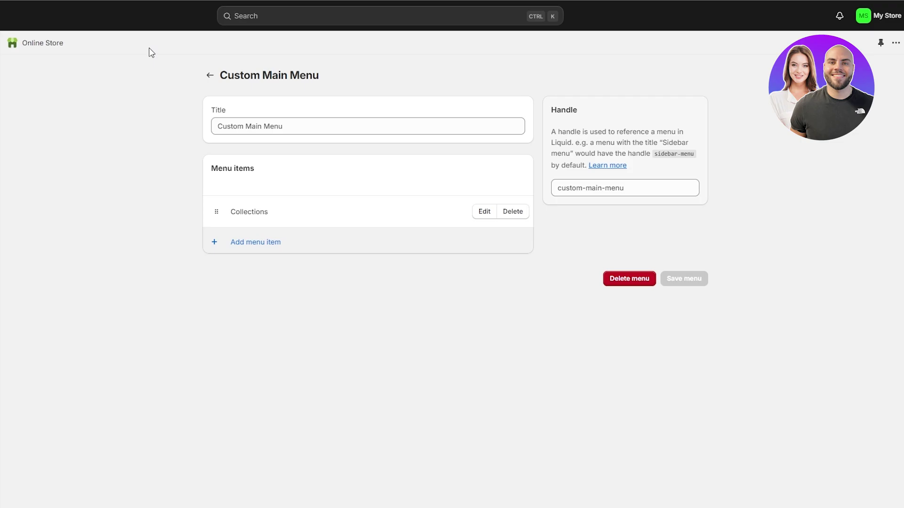
- Review the store's menu list on the Navigation page and reopen Custom Main Menu
{"action": "left_click", "coordinate": [210, 75]}
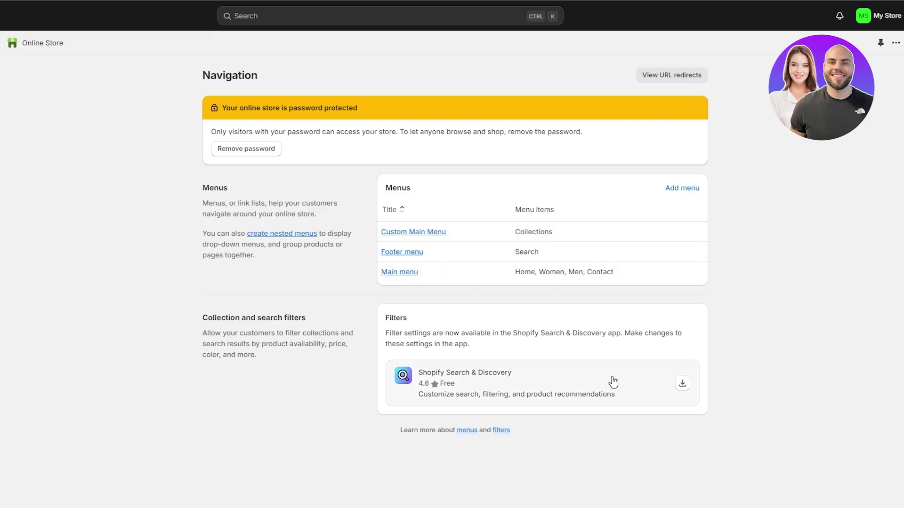
{"action": "left_click_drag", "start_coordinate": [221, 317], "coordinate": [284, 317]}
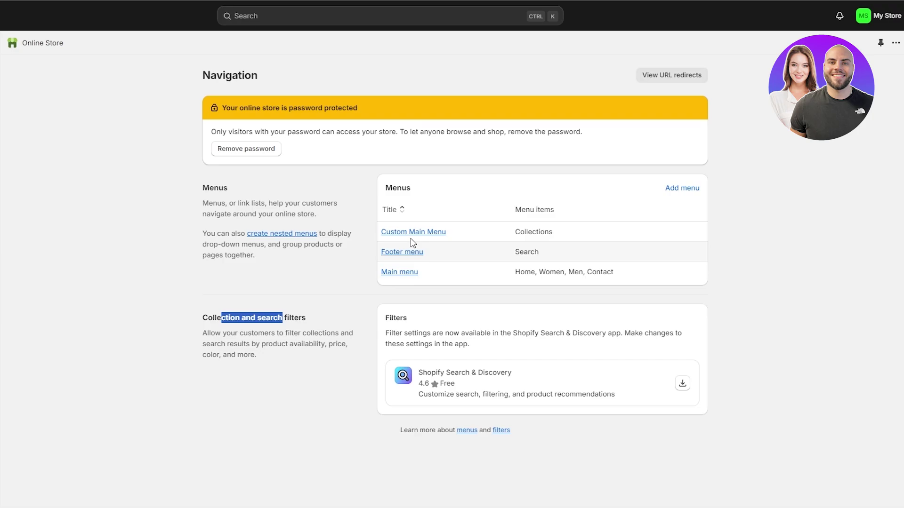
{"action": "left_click", "coordinate": [412, 235]}
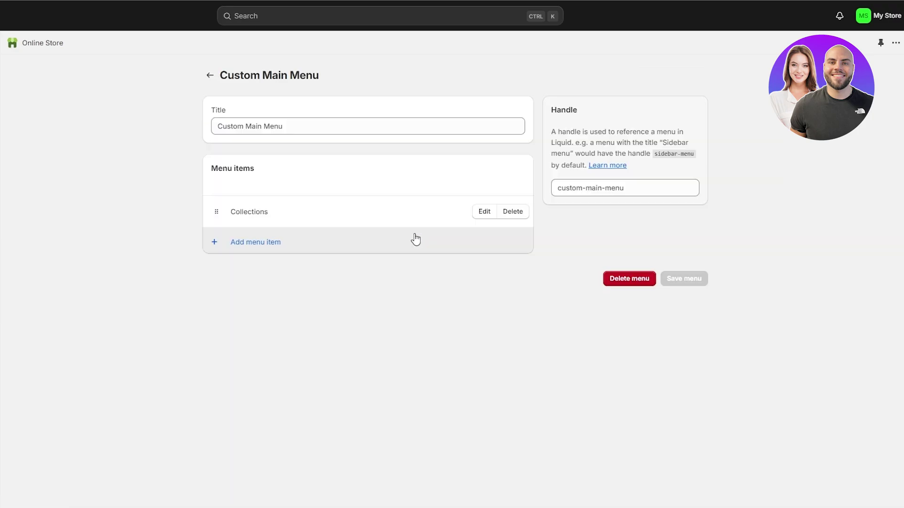
- Add a Home page item to Custom Main Menu and move it above Collections
{"action": "left_click", "coordinate": [219, 244]}
{"action": "key", "text": "Escape"}
{"action": "left_click", "coordinate": [276, 246]}
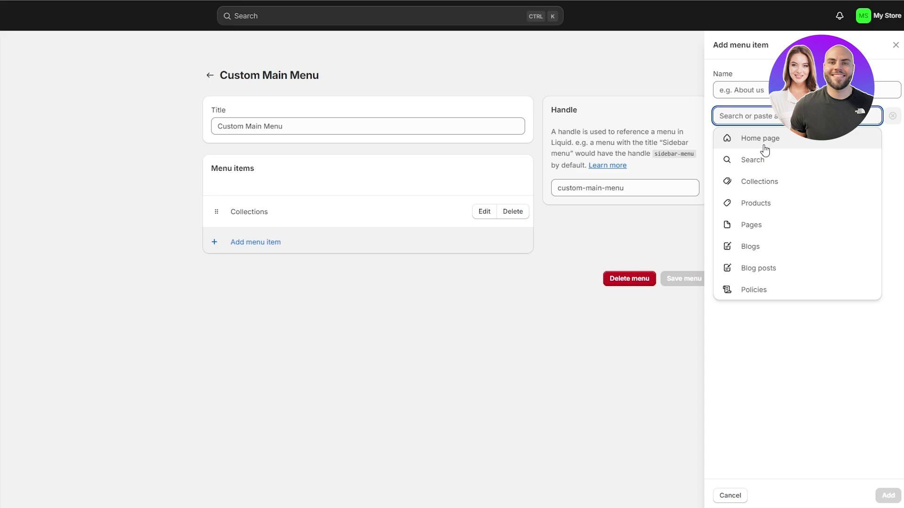
{"action": "left_click", "coordinate": [763, 146]}
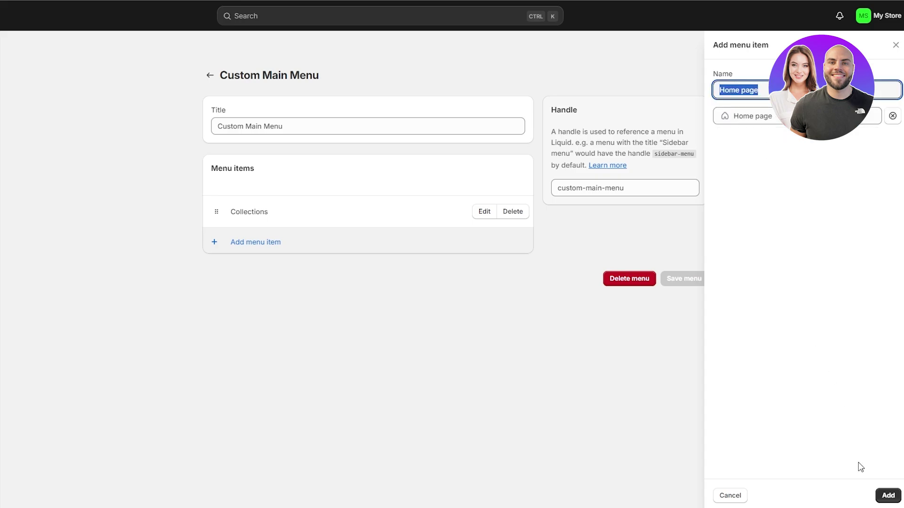
{"action": "left_click", "coordinate": [888, 495]}
{"action": "left_click_drag", "start_coordinate": [216, 244], "coordinate": [216, 210]}
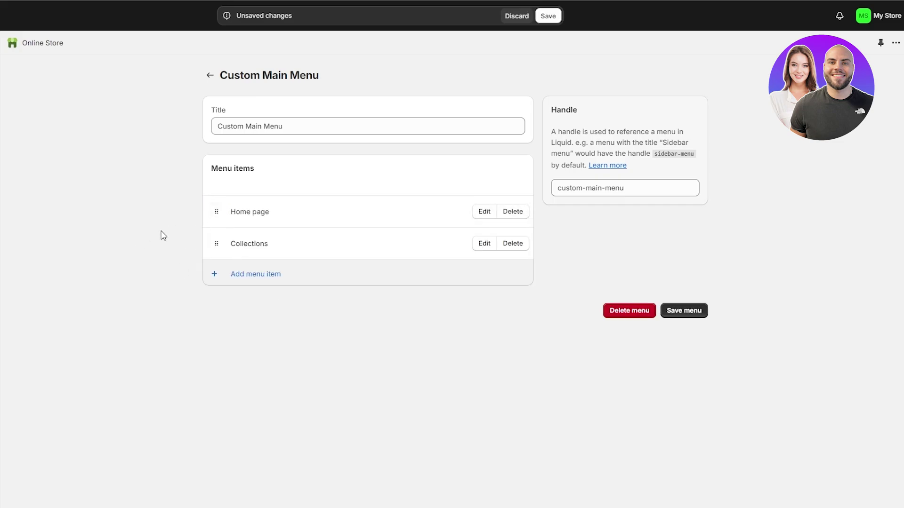
- Add a menu item linked to the FAQs page to Custom Main Menu and save the menu
{"action": "left_click", "coordinate": [243, 275]}
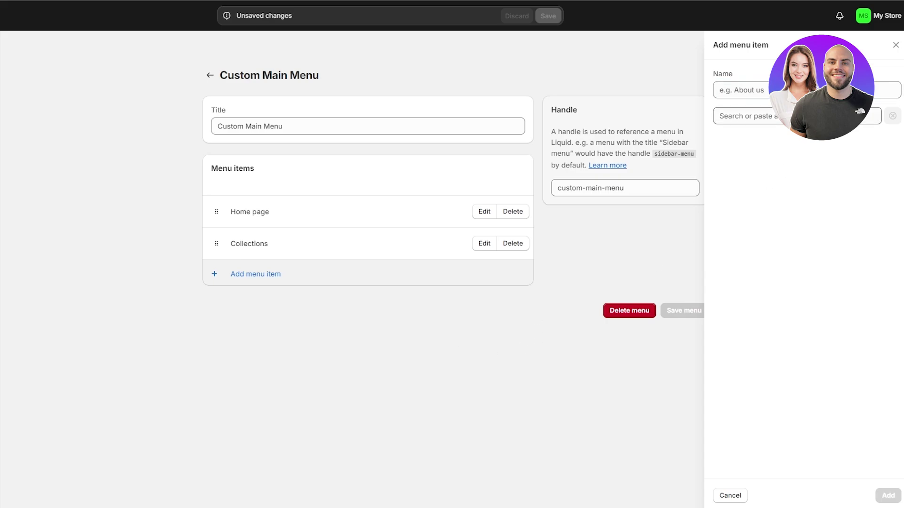
{"action": "left_click", "coordinate": [753, 116]}
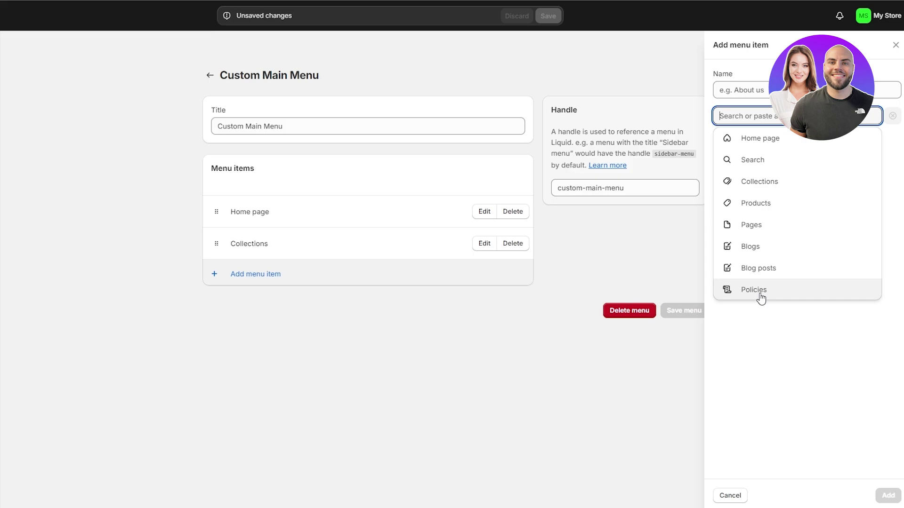
{"action": "left_click", "coordinate": [741, 228]}
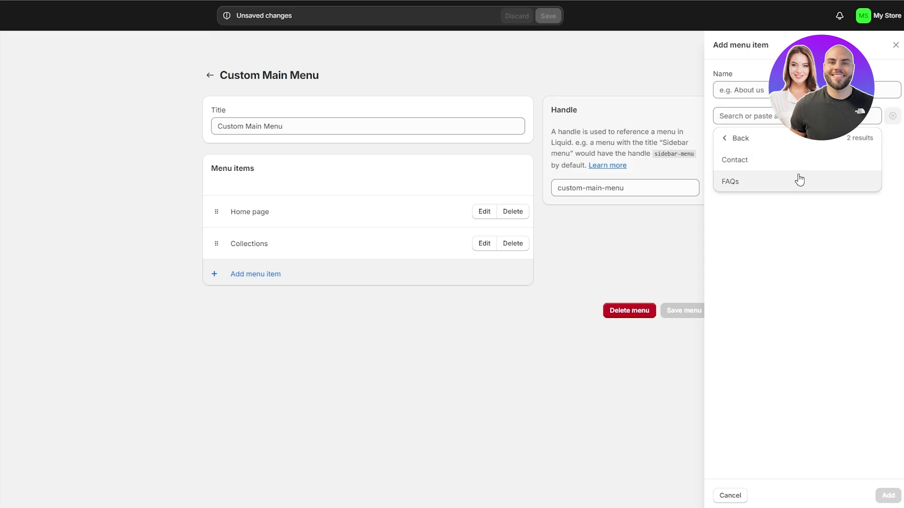
{"action": "left_click", "coordinate": [758, 181]}
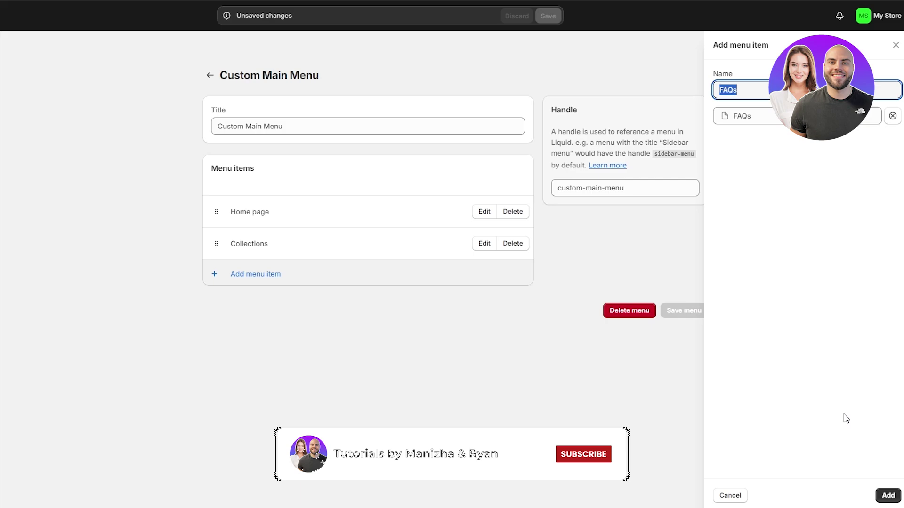
{"action": "left_click", "coordinate": [888, 495]}
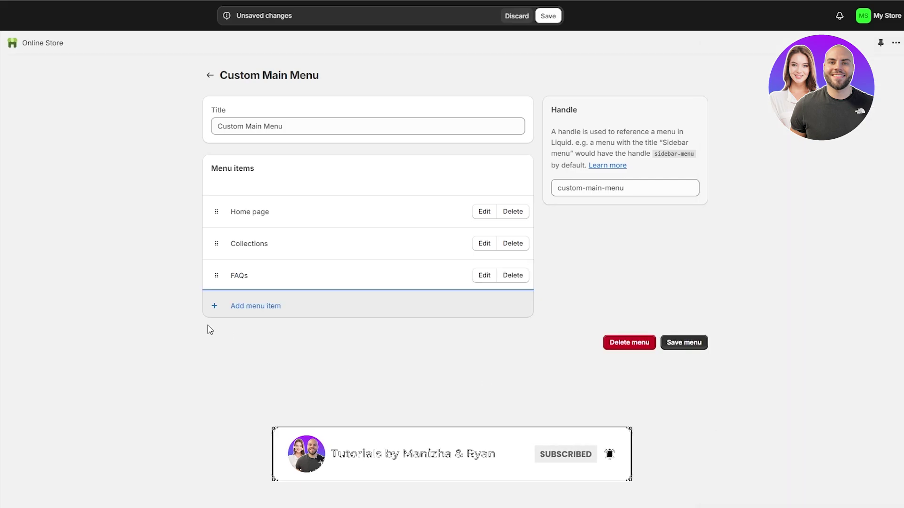
{"action": "left_click", "coordinate": [696, 351]}
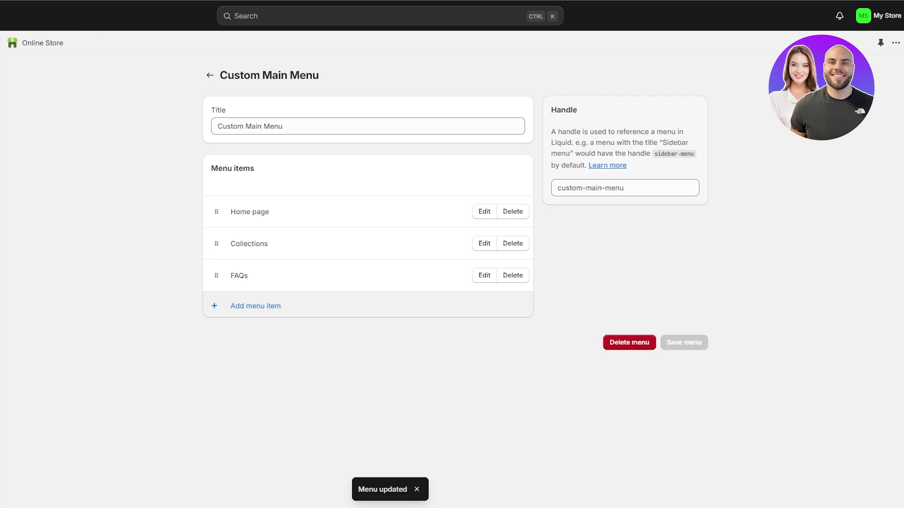
- Return to the theme editor, confirm Custom Main Menu as the header's menu and save the theme
{"action": "left_click", "coordinate": [51, 1]}
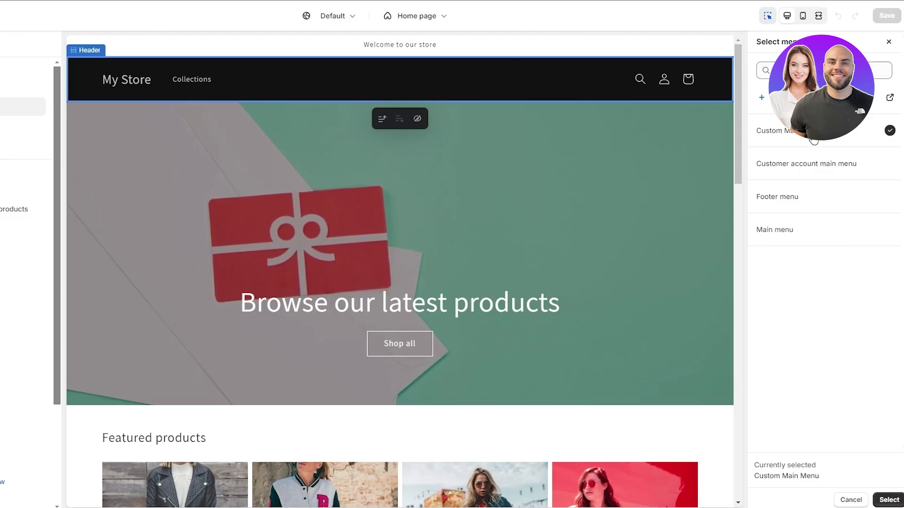
{"action": "left_click", "coordinate": [891, 501]}
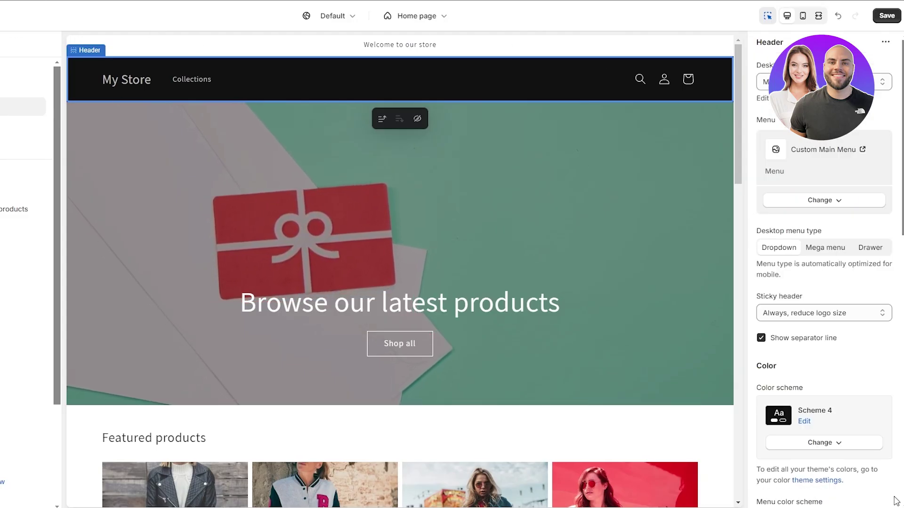
{"action": "left_click", "coordinate": [897, 18]}
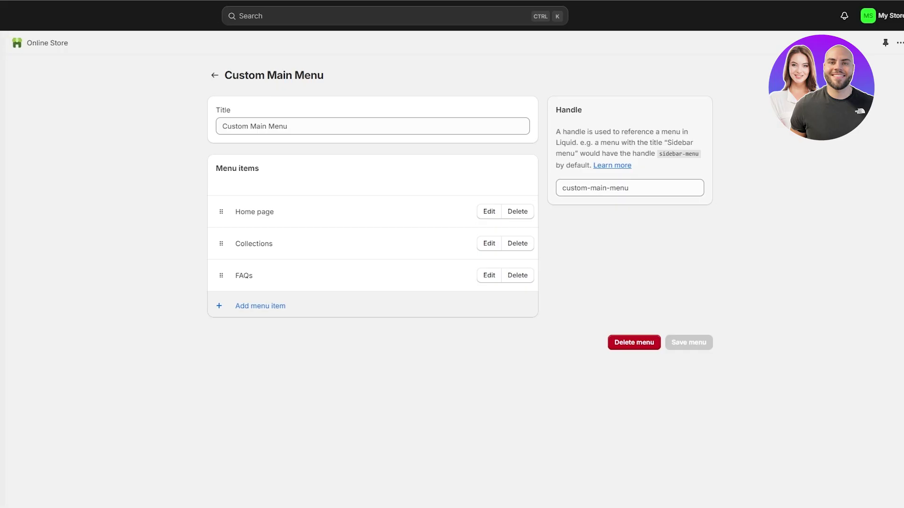
- View the live store and examine the Collections page and the Men collection through the new header menu
{"action": "left_click", "coordinate": [108, 188]}
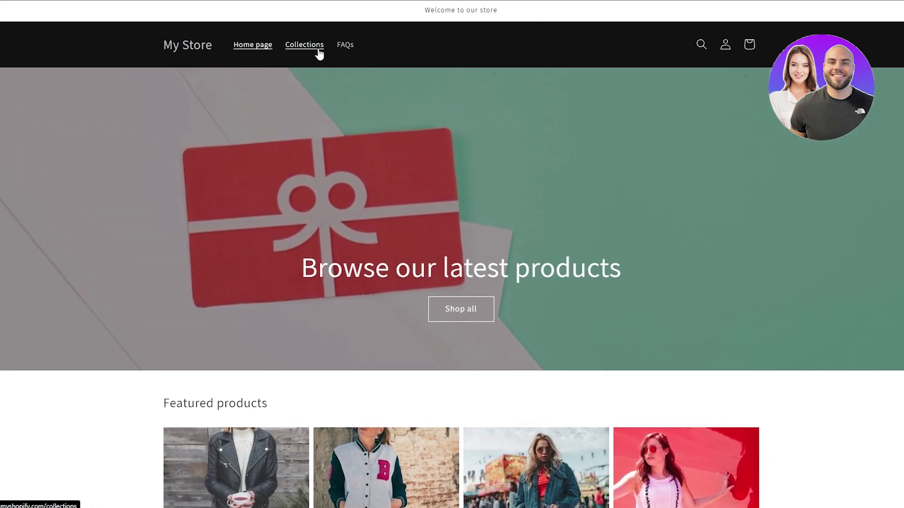
{"action": "left_click", "coordinate": [365, 56]}
{"action": "scroll", "coordinate": [113, 162], "scroll_direction": "down", "scroll_amount": 5}
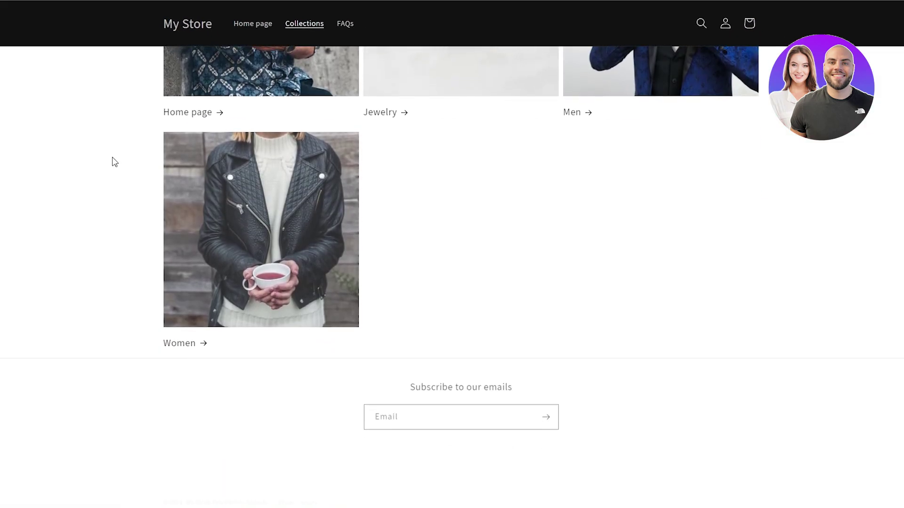
{"action": "scroll", "coordinate": [143, 164], "scroll_direction": "up", "scroll_amount": 3}
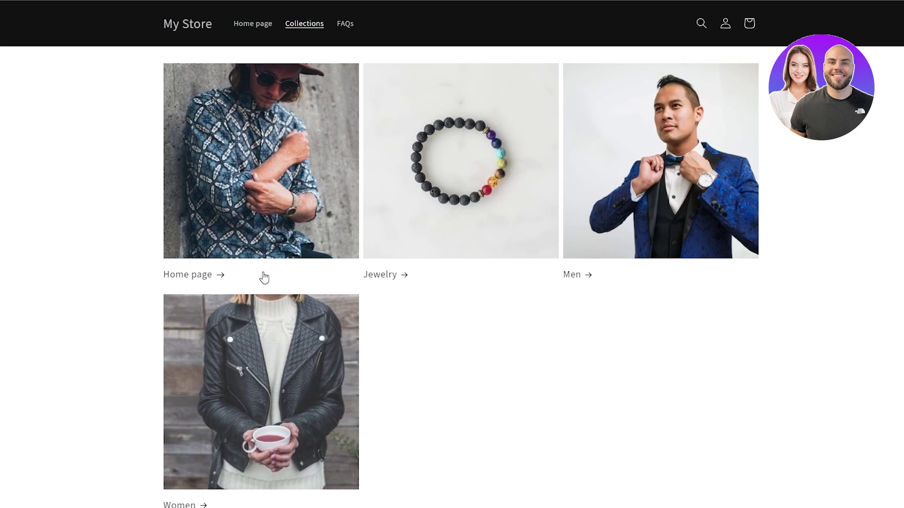
{"action": "scroll", "coordinate": [423, 272], "scroll_direction": "down", "scroll_amount": 2}
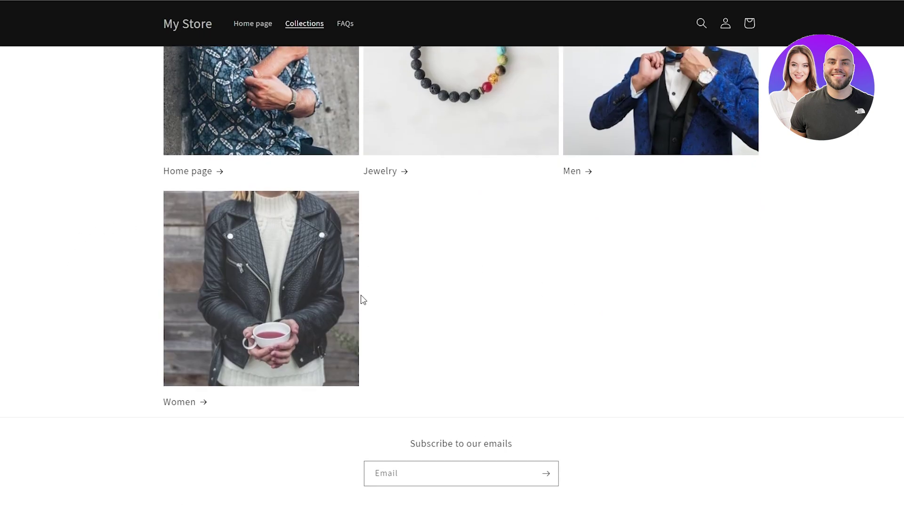
{"action": "scroll", "coordinate": [626, 290], "scroll_direction": "up", "scroll_amount": 2}
{"action": "scroll", "coordinate": [482, 149], "scroll_direction": "up", "scroll_amount": 1}
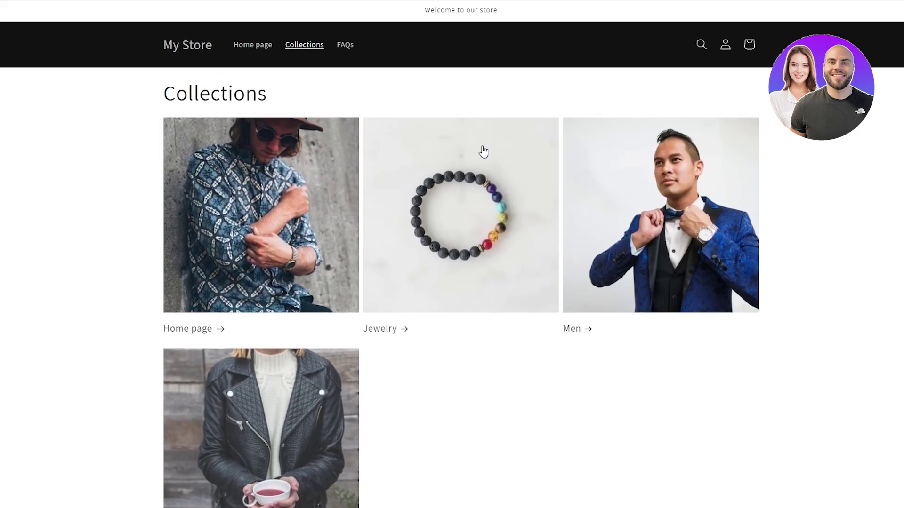
{"action": "left_click", "coordinate": [628, 297]}
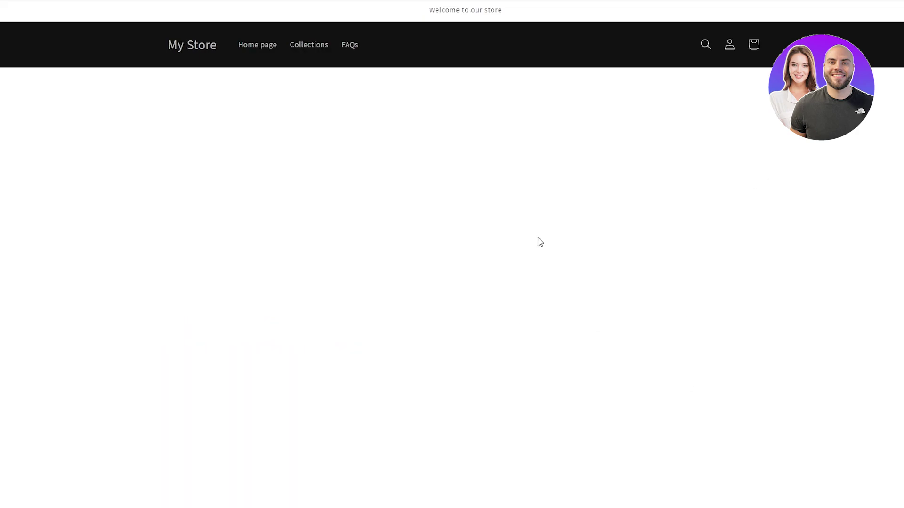
{"action": "scroll", "coordinate": [678, 267], "scroll_direction": "down", "scroll_amount": 3}
{"action": "scroll", "coordinate": [536, 330], "scroll_direction": "up", "scroll_amount": 3}
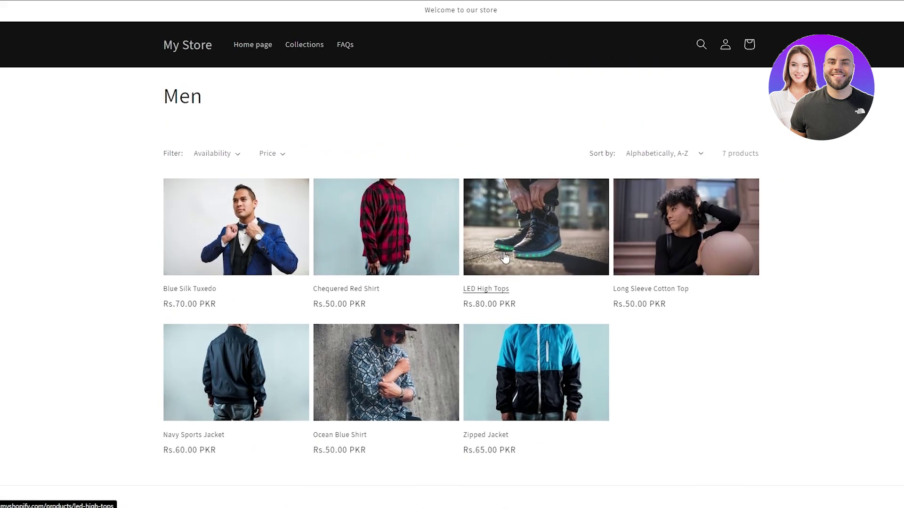
- Open the store's Home page from the header menu and look through its sections
{"action": "left_click", "coordinate": [252, 53]}
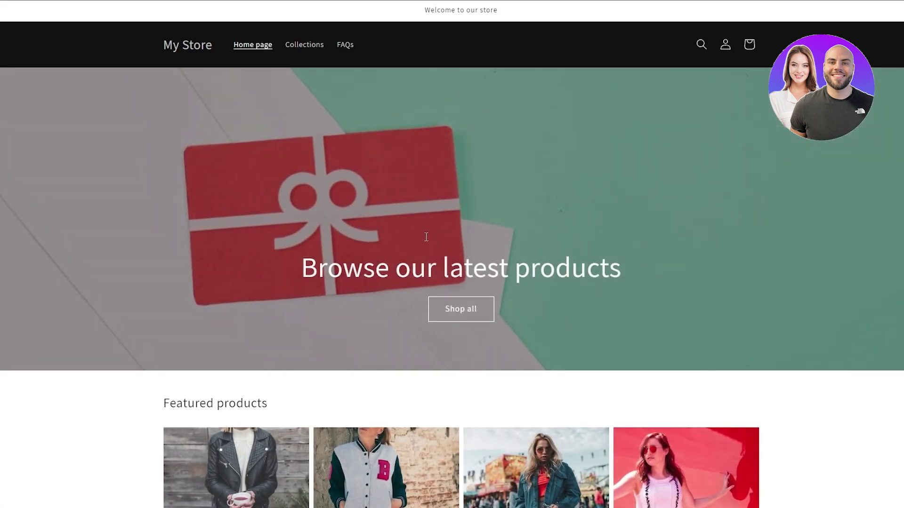
{"action": "scroll", "coordinate": [426, 236], "scroll_direction": "down", "scroll_amount": 8}
{"action": "scroll", "coordinate": [443, 211], "scroll_direction": "up", "scroll_amount": 7}
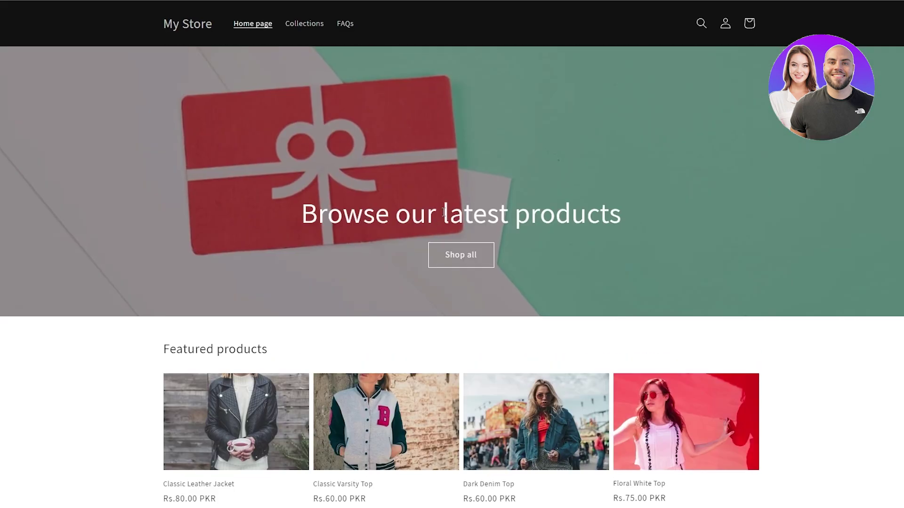
{"action": "scroll", "coordinate": [444, 212], "scroll_direction": "up", "scroll_amount": 1}
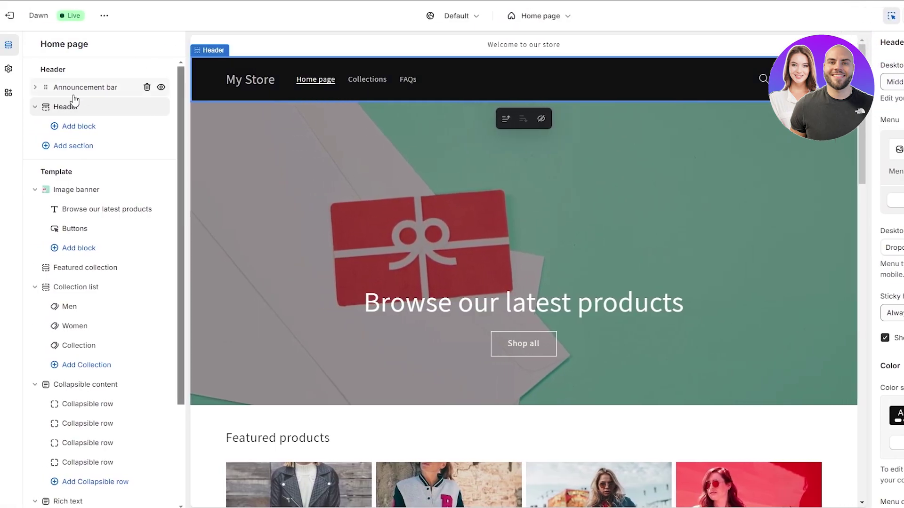
- In the theme editor's logo settings, upload Black Cream Vintage Rose T-Shirt.png and use it as the store logo
{"action": "left_click", "coordinate": [14, 74]}
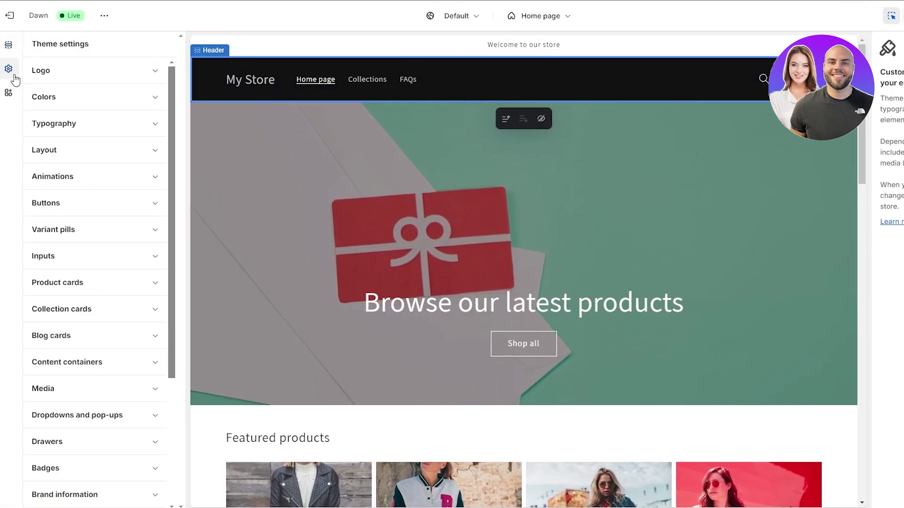
{"action": "left_click", "coordinate": [153, 73]}
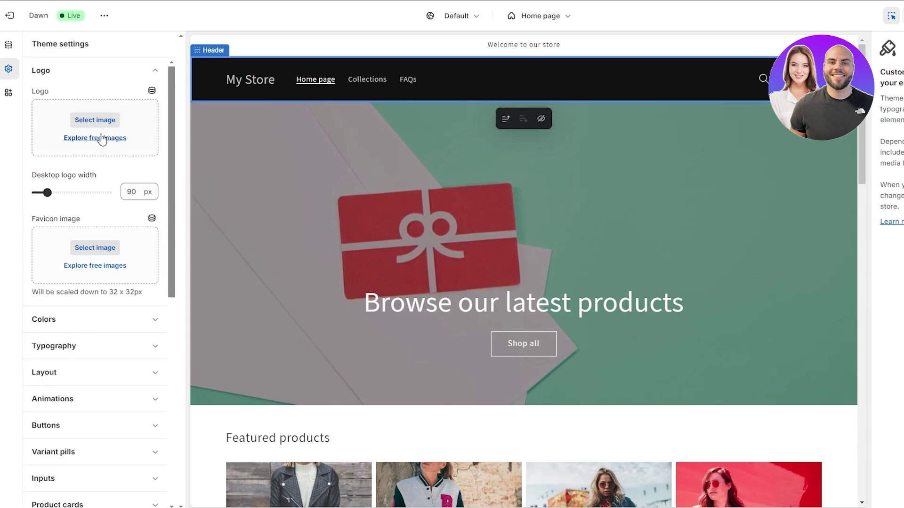
{"action": "left_click", "coordinate": [96, 120]}
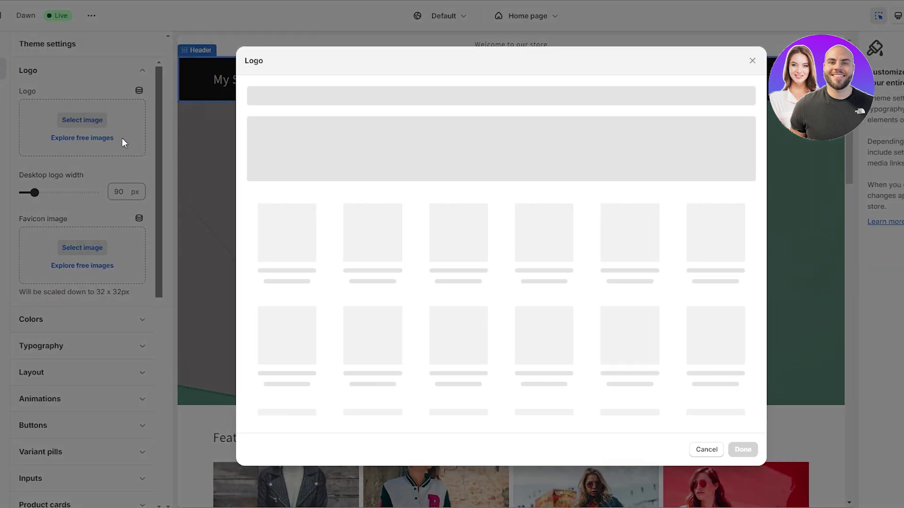
{"action": "scroll", "coordinate": [588, 238], "scroll_direction": "down", "scroll_amount": 5}
{"action": "scroll", "coordinate": [495, 213], "scroll_direction": "up", "scroll_amount": 5}
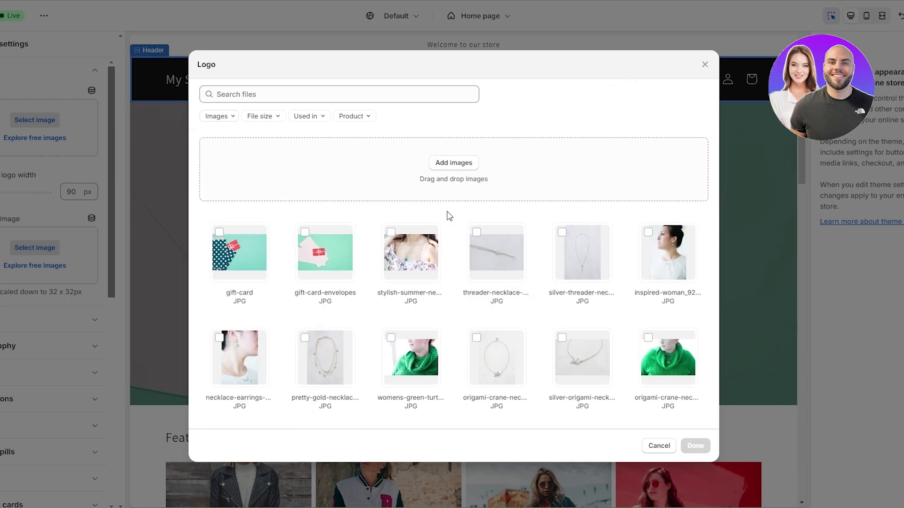
{"action": "left_click", "coordinate": [429, 169]}
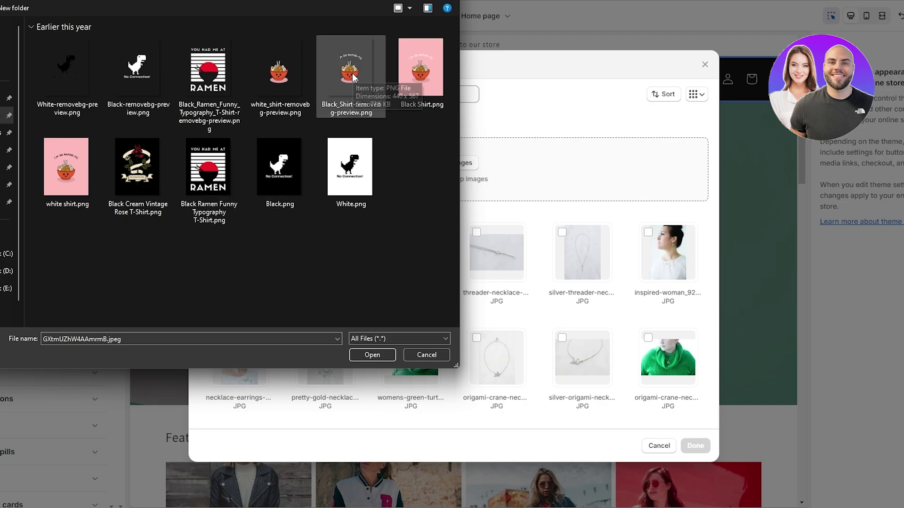
{"action": "double_click", "coordinate": [135, 154]}
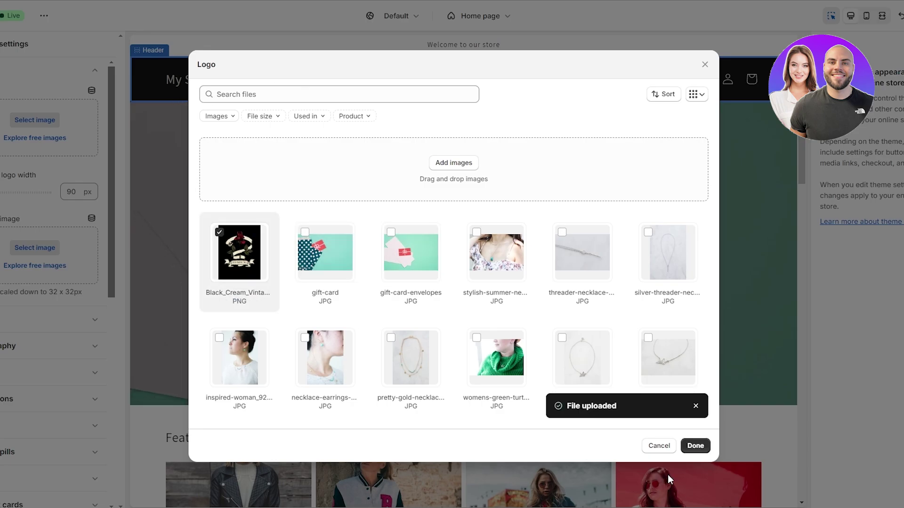
{"action": "left_click", "coordinate": [693, 447]}
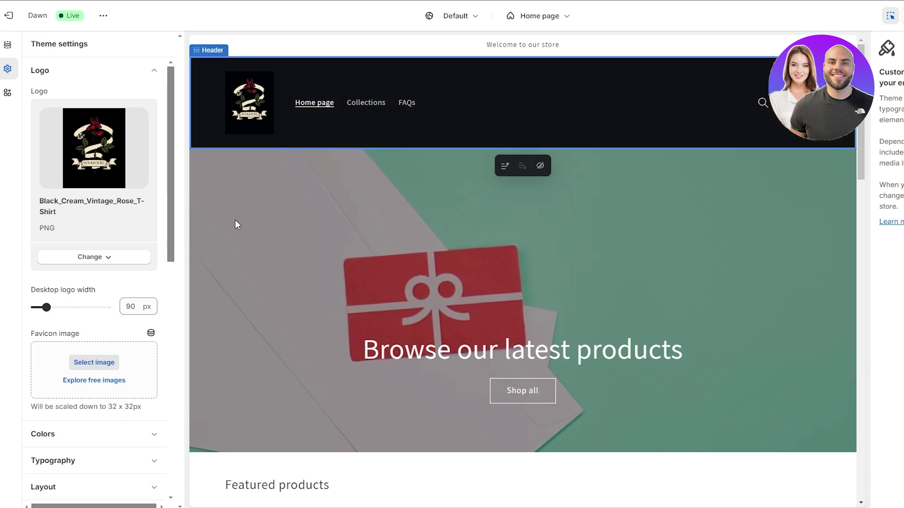
- Set the desktop logo width to 60 px and replace the logo with the MEDIA__1_-removebg-preview image
{"action": "left_click_drag", "start_coordinate": [43, 307], "coordinate": [37, 308]}
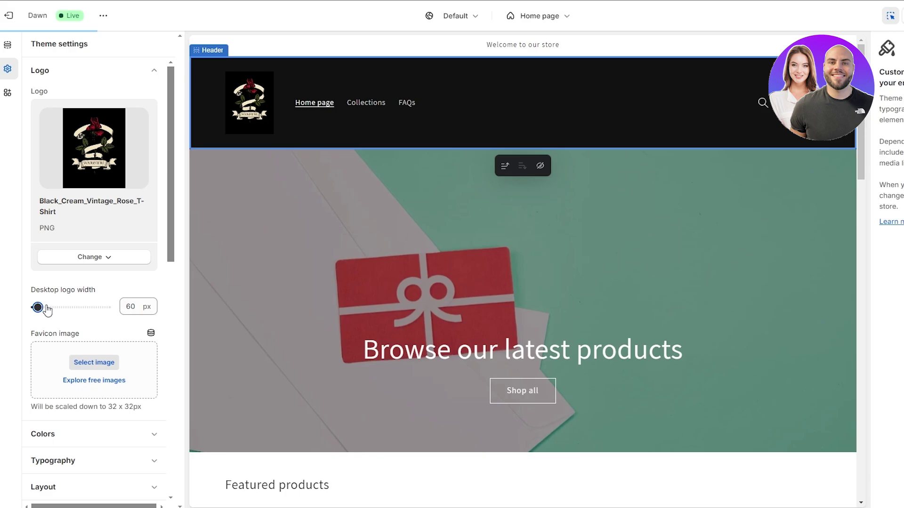
{"action": "left_click", "coordinate": [120, 258]}
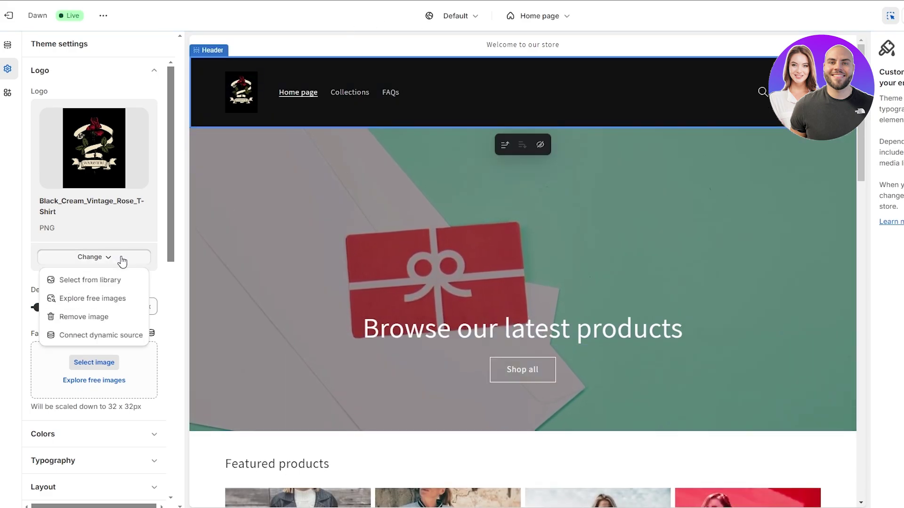
{"action": "left_click", "coordinate": [117, 281]}
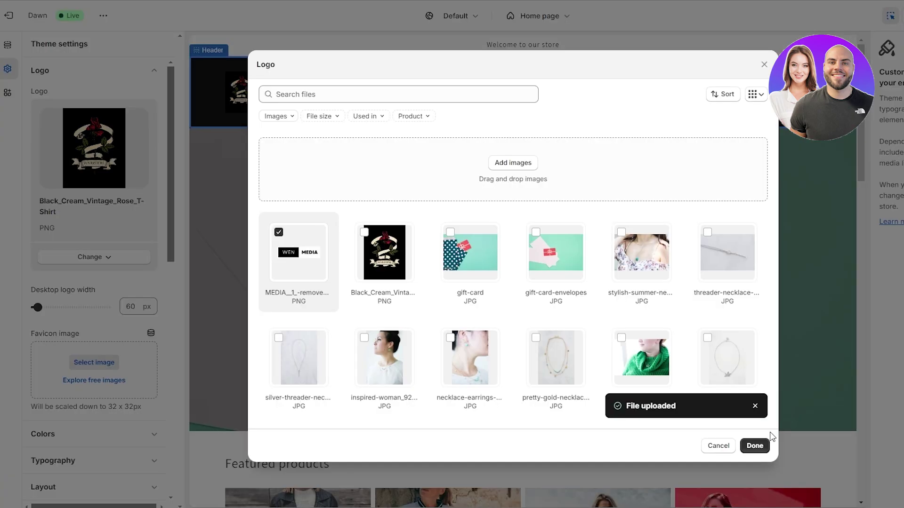
{"action": "left_click", "coordinate": [752, 445]}
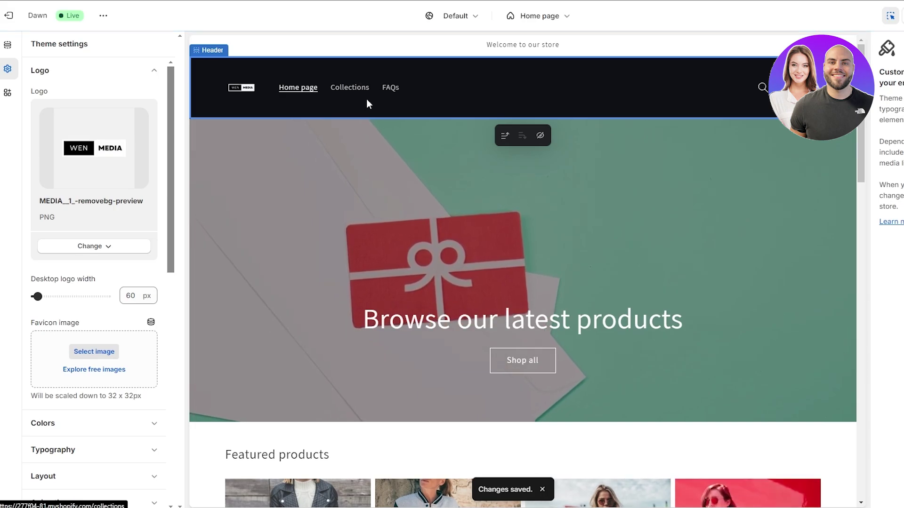
- Examine the header section's color scheme, selector and mobile layout settings, switching the separator line off and back on
{"action": "left_click", "coordinate": [596, 88]}
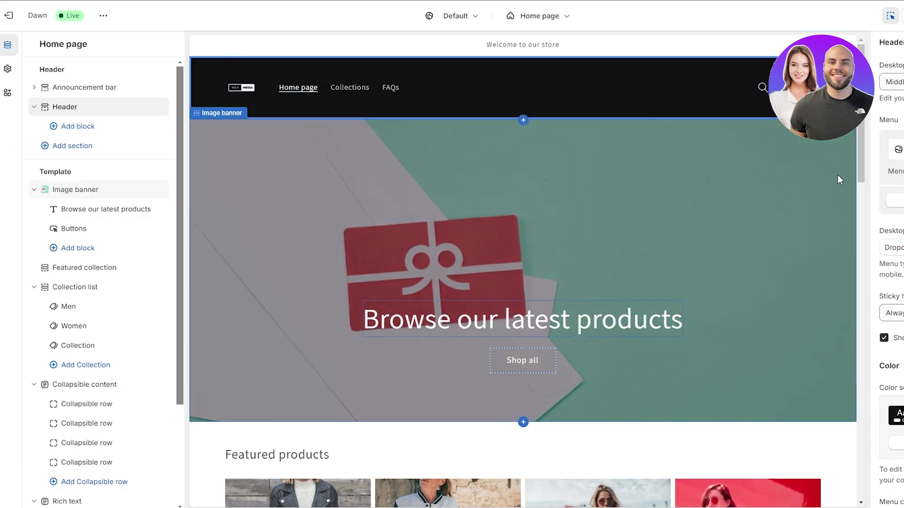
{"action": "scroll", "coordinate": [896, 236], "scroll_direction": "down", "scroll_amount": 5}
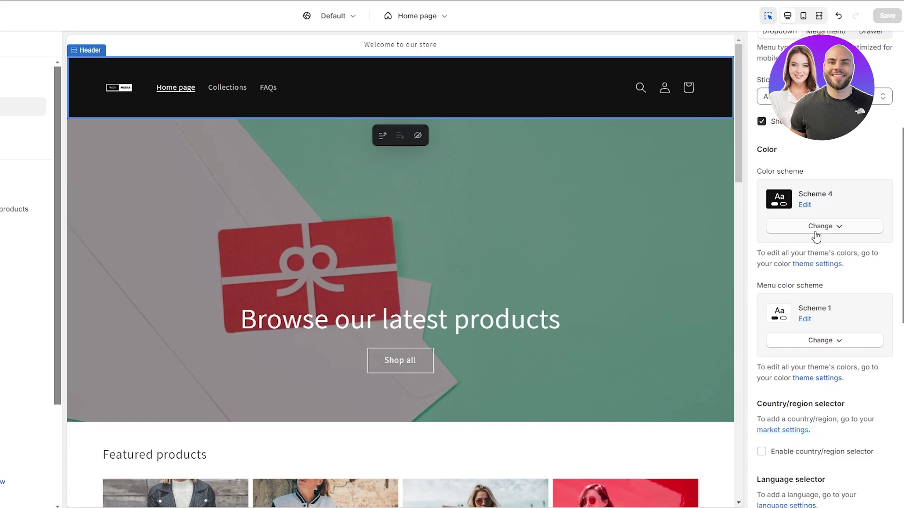
{"action": "left_click", "coordinate": [760, 123]}
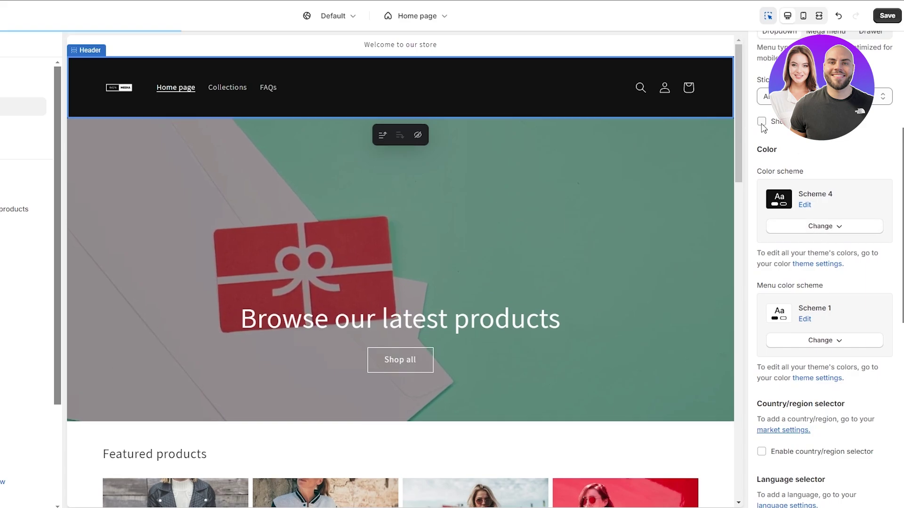
{"action": "left_click", "coordinate": [760, 122]}
{"action": "scroll", "coordinate": [857, 145], "scroll_direction": "down", "scroll_amount": 10}
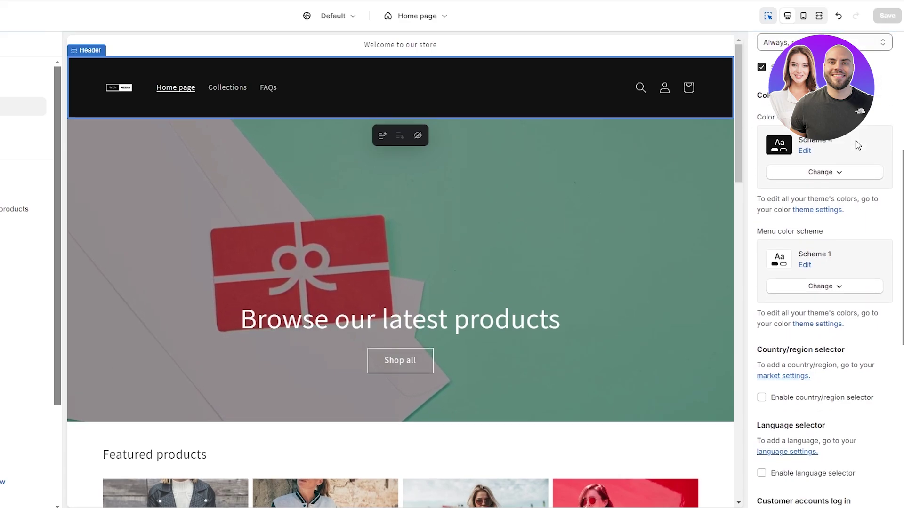
{"action": "scroll", "coordinate": [828, 212], "scroll_direction": "up", "scroll_amount": 2}
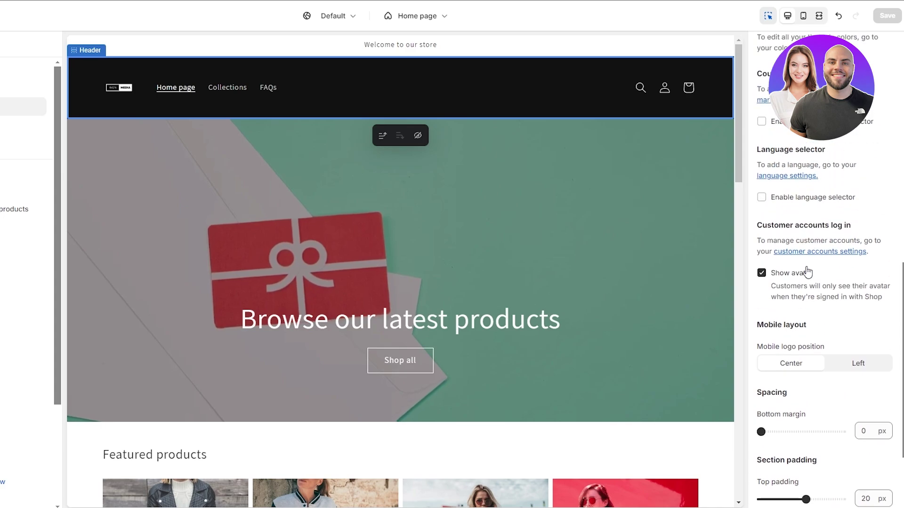
- Try Scheme 5 as the header's color scheme, settle on Scheme 3 instead and save the theme changes
{"action": "scroll", "coordinate": [789, 278], "scroll_direction": "up", "scroll_amount": 1}
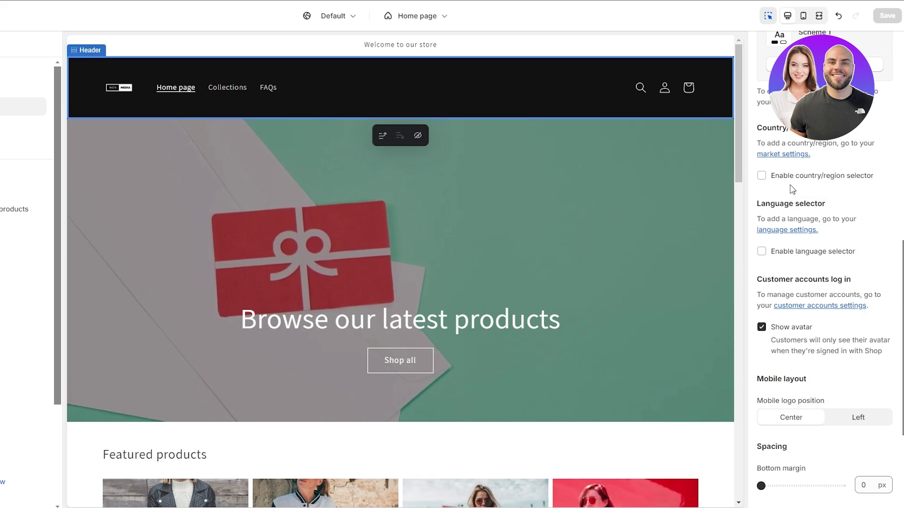
{"action": "scroll", "coordinate": [792, 189], "scroll_direction": "up", "scroll_amount": 5}
{"action": "left_click_drag", "start_coordinate": [758, 165], "coordinate": [799, 166]}
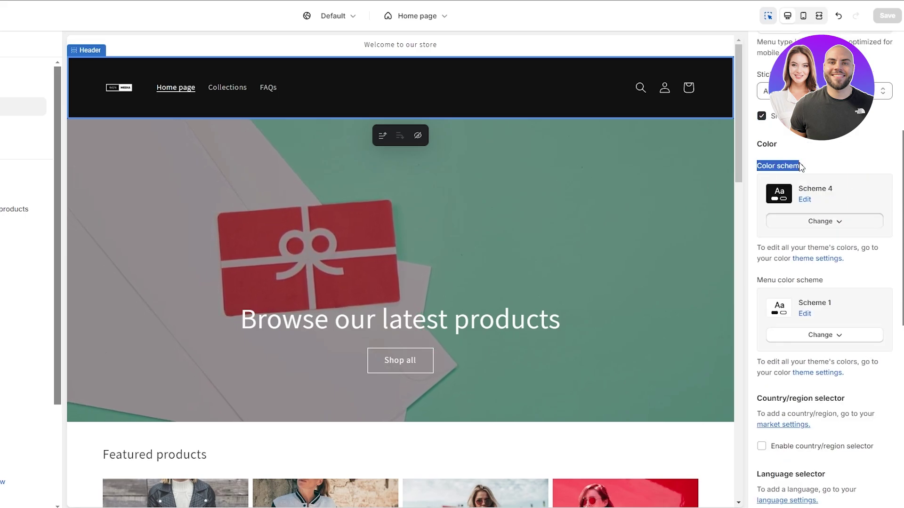
{"action": "left_click", "coordinate": [820, 231]}
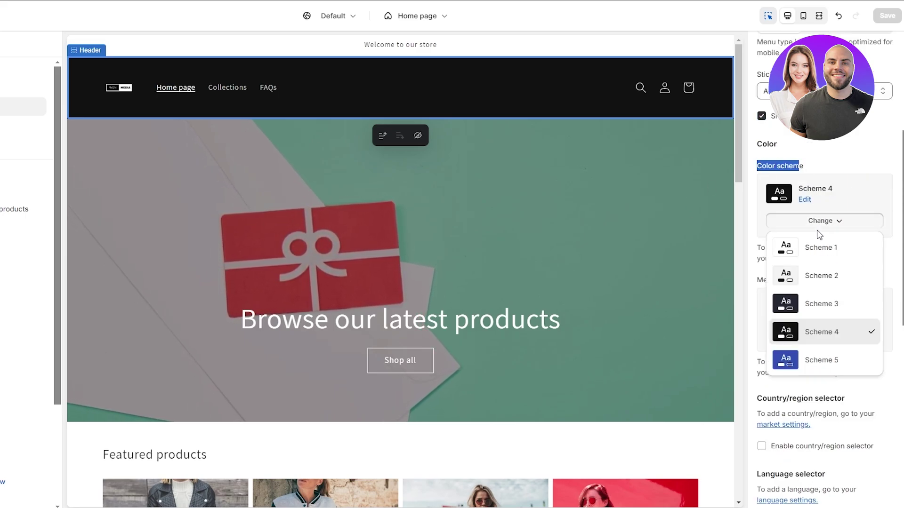
{"action": "left_click", "coordinate": [827, 366]}
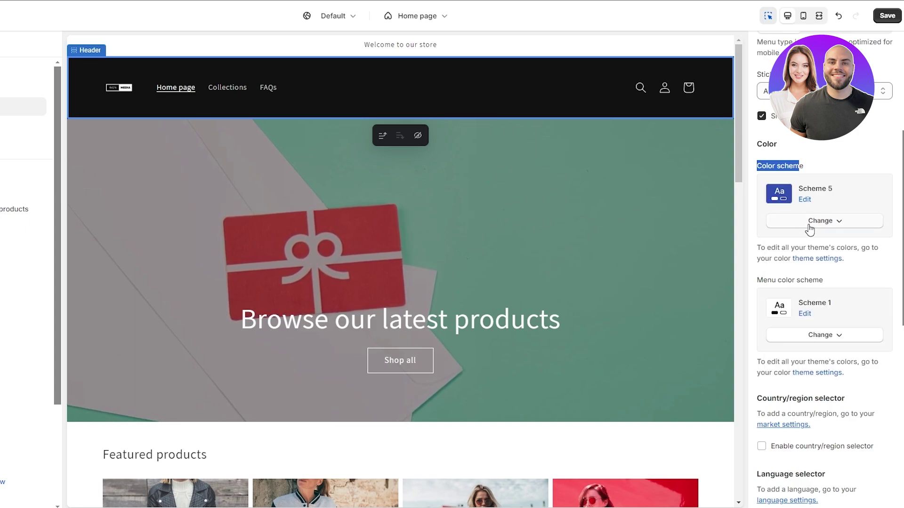
{"action": "left_click", "coordinate": [810, 230]}
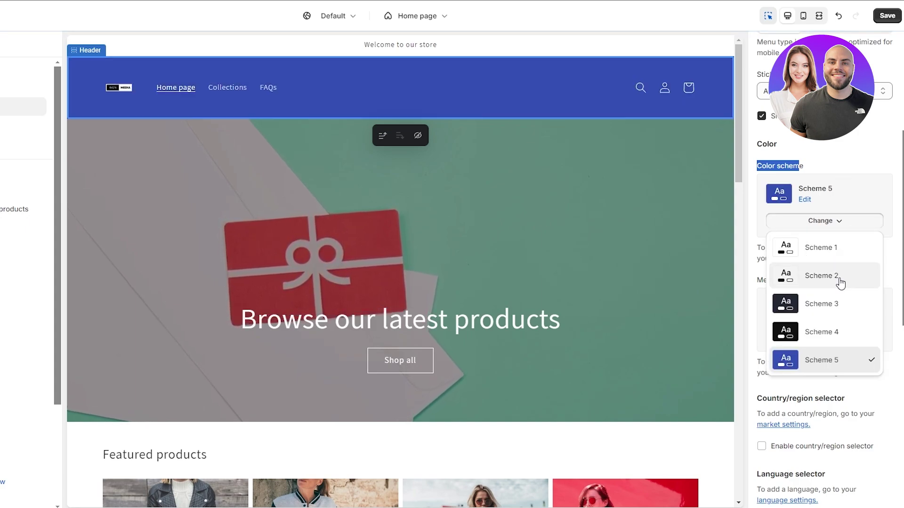
{"action": "left_click", "coordinate": [843, 303]}
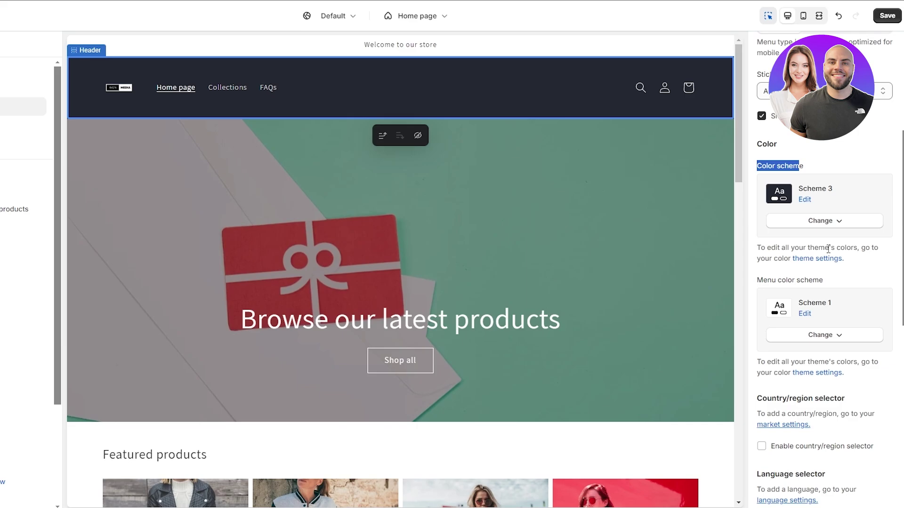
{"action": "left_click", "coordinate": [865, 149]}
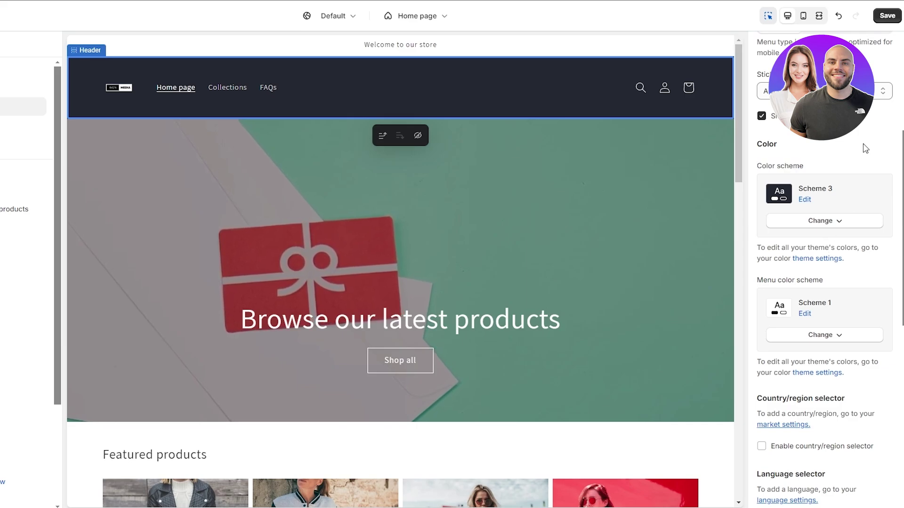
{"action": "left_click", "coordinate": [886, 16]}
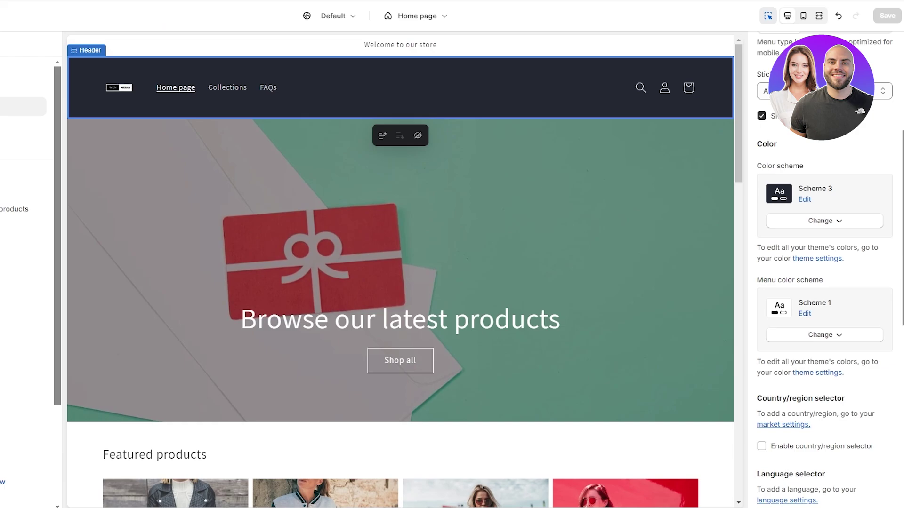
- Leave the theme editor for the plan selection page and examine the Basic and Shopify plans' prices, card rates and features
{"action": "left_click", "coordinate": [1, 16]}
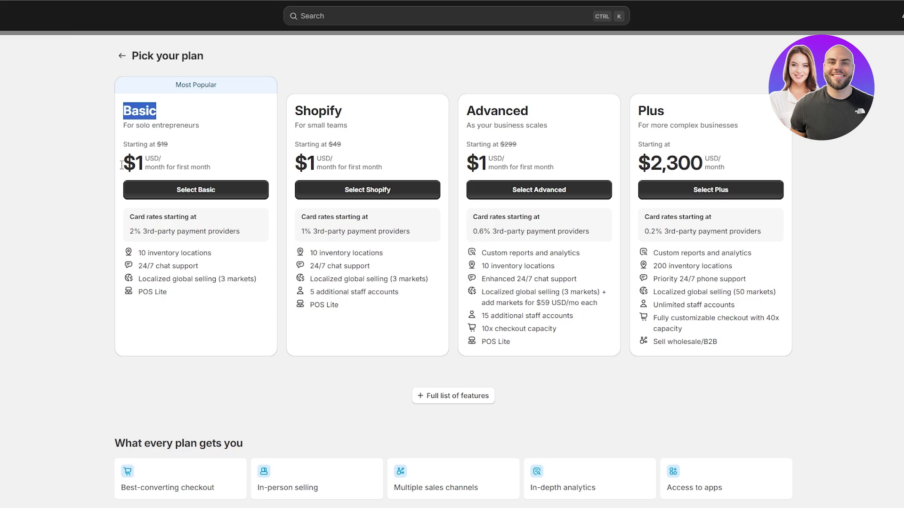
{"action": "left_click_drag", "start_coordinate": [122, 165], "coordinate": [146, 168]}
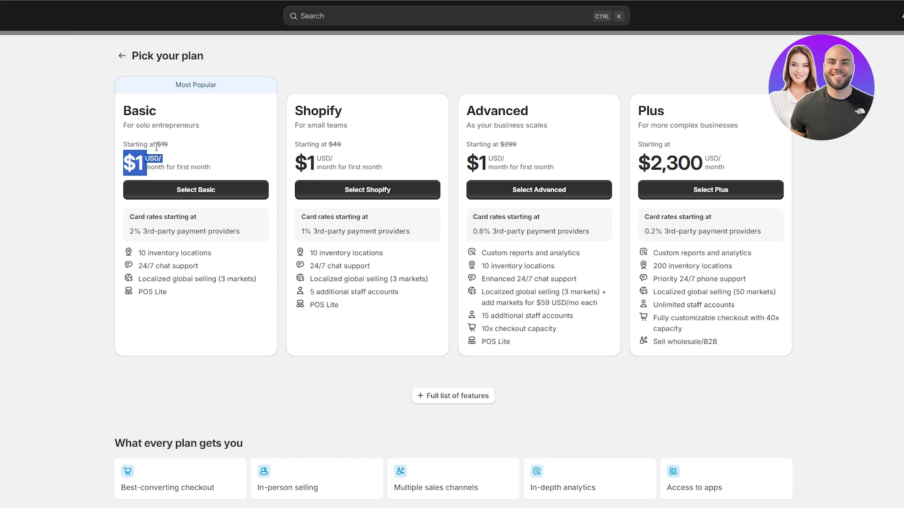
{"action": "left_click_drag", "start_coordinate": [155, 145], "coordinate": [172, 150]}
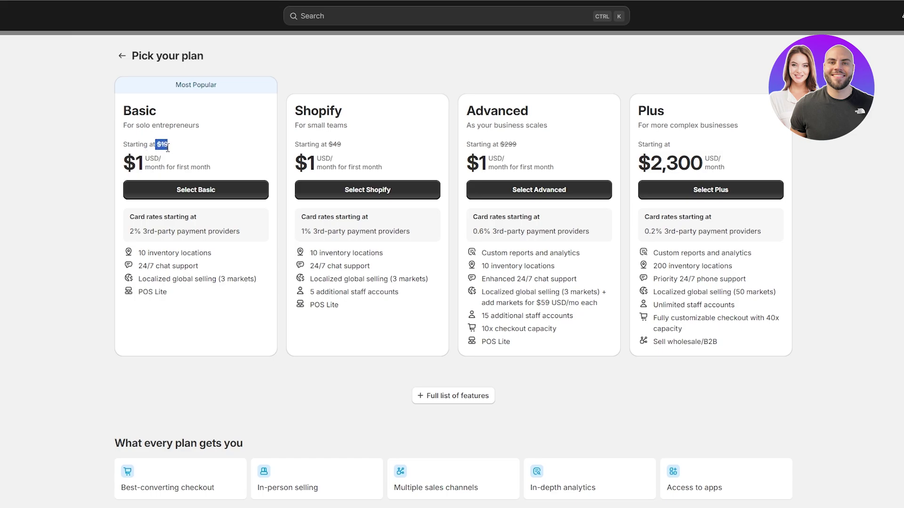
{"action": "left_click_drag", "start_coordinate": [135, 218], "coordinate": [211, 223]}
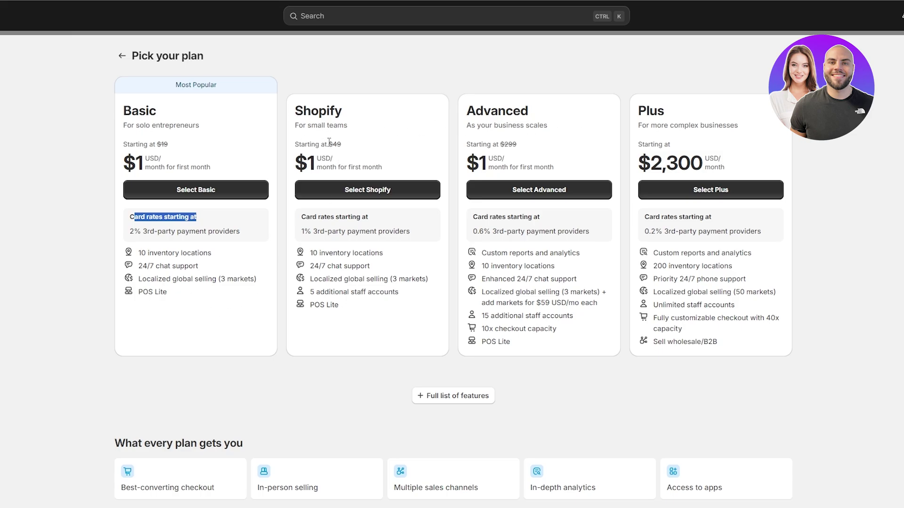
{"action": "left_click_drag", "start_coordinate": [331, 144], "coordinate": [315, 158]}
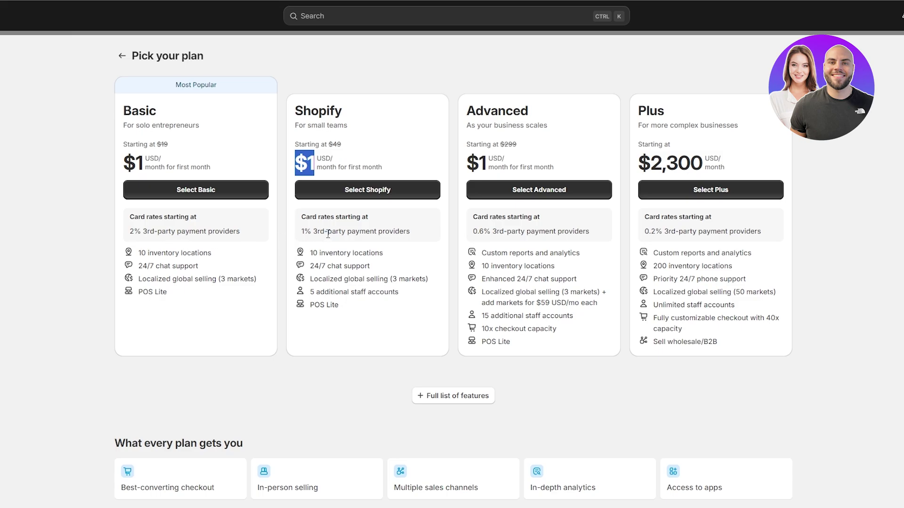
{"action": "left_click_drag", "start_coordinate": [301, 231], "coordinate": [311, 232]}
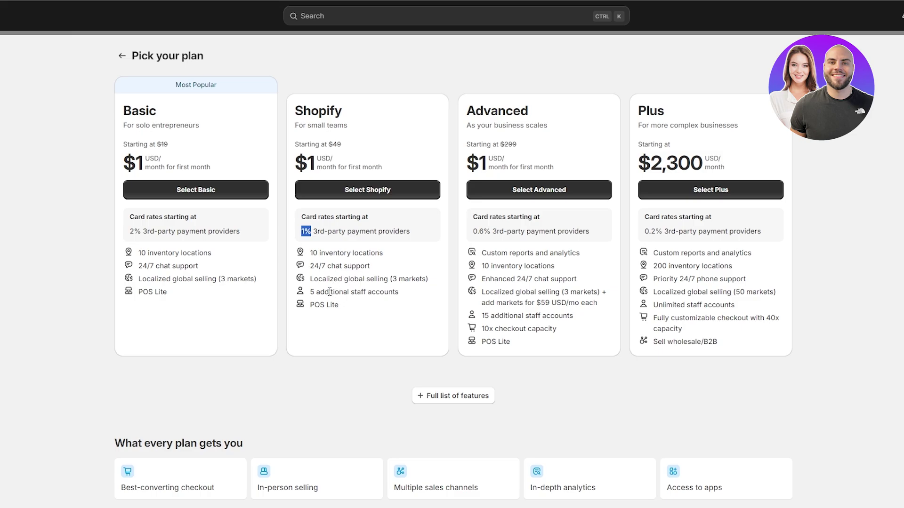
{"action": "left_click_drag", "start_coordinate": [310, 292], "coordinate": [381, 296]}
{"action": "left_click", "coordinate": [370, 308]}
- Examine the Advanced and Plus plans' prices, card rates, support, staff accounts, checkout capacity and wholesale features
{"action": "left_click_drag", "start_coordinate": [504, 149], "coordinate": [526, 150]}
{"action": "left_click_drag", "start_coordinate": [472, 231], "coordinate": [485, 231]}
{"action": "left_click_drag", "start_coordinate": [492, 253], "coordinate": [580, 252]}
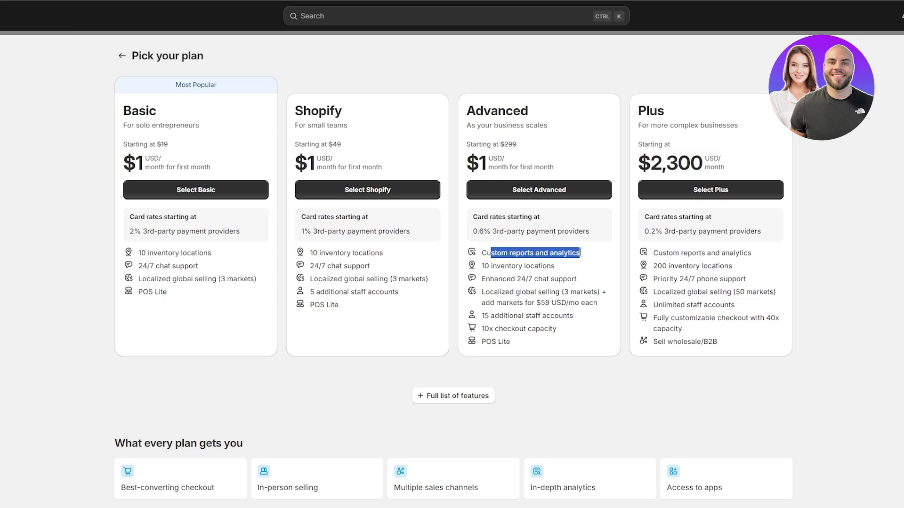
{"action": "left_click_drag", "start_coordinate": [485, 278], "coordinate": [559, 280]}
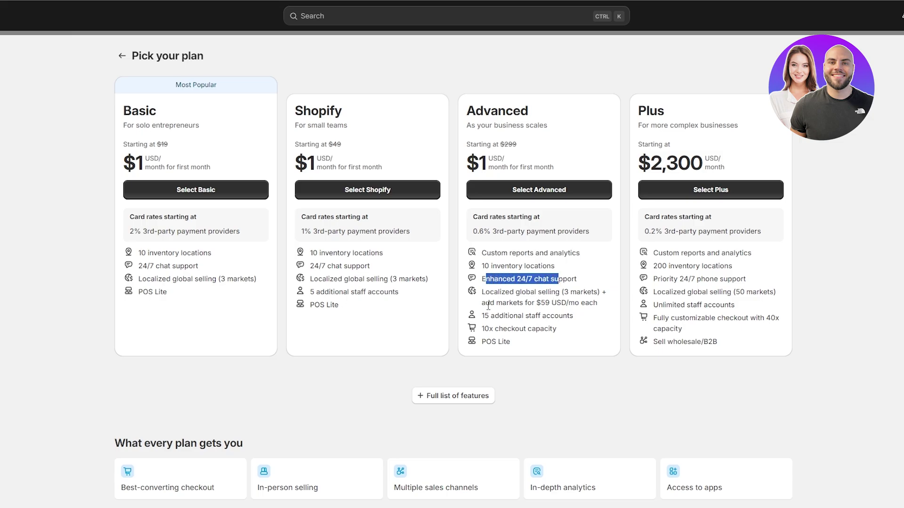
{"action": "left_click_drag", "start_coordinate": [479, 315], "coordinate": [555, 318]}
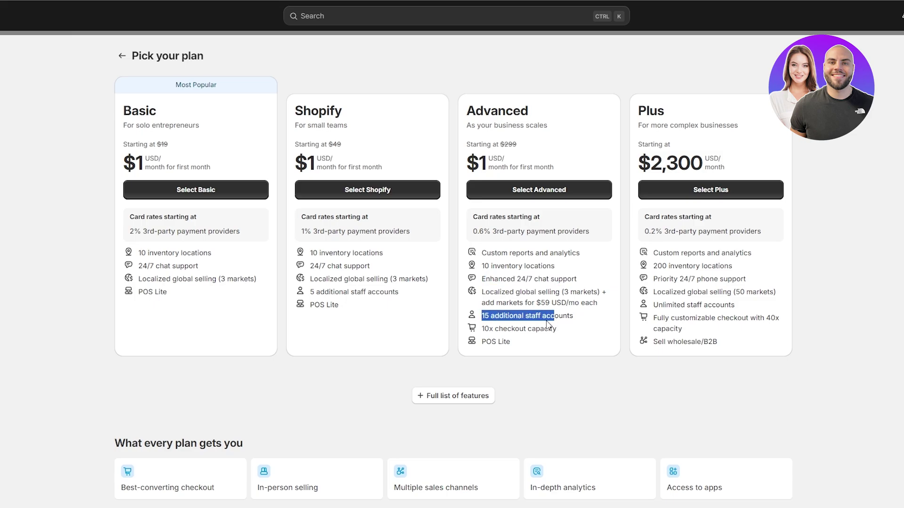
{"action": "left_click_drag", "start_coordinate": [484, 329], "coordinate": [549, 329]}
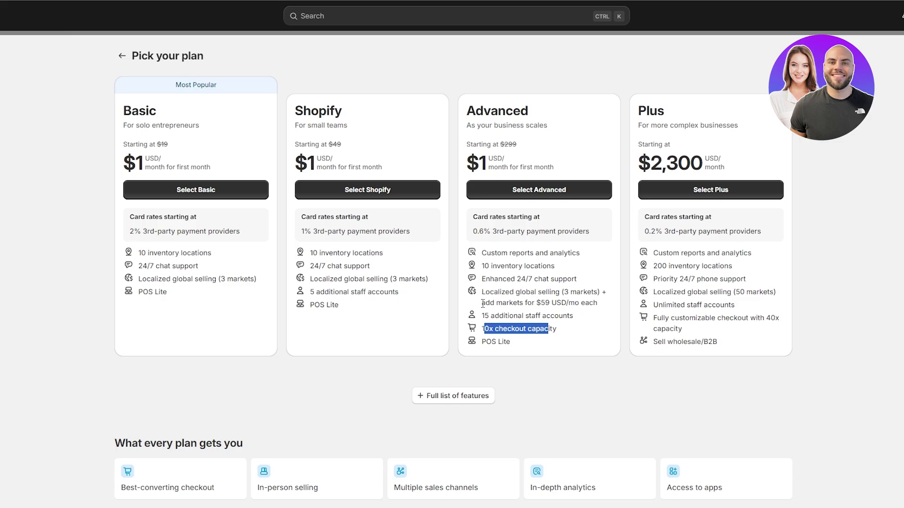
{"action": "left_click_drag", "start_coordinate": [482, 304], "coordinate": [597, 302]}
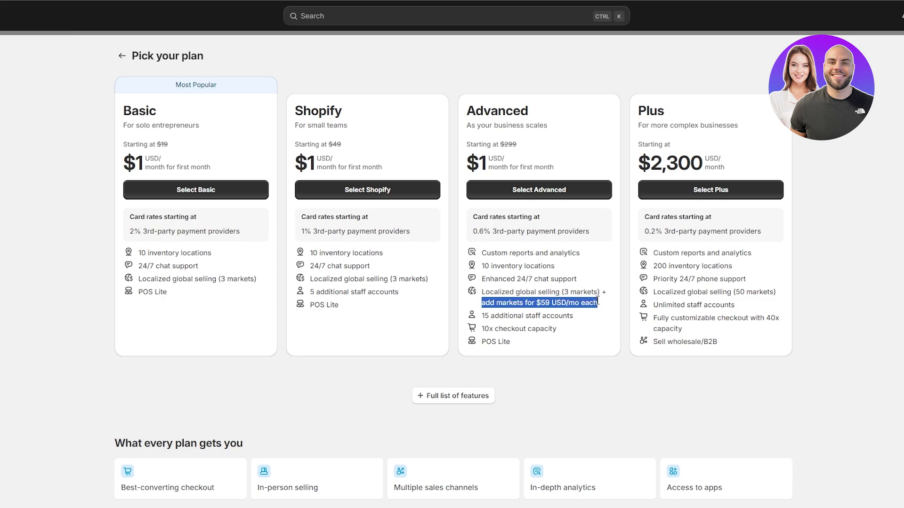
{"action": "left_click", "coordinate": [568, 363]}
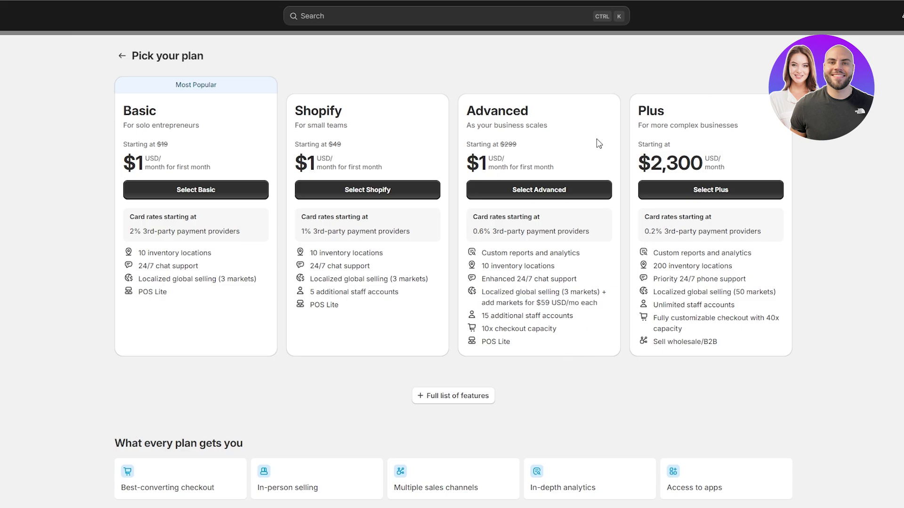
{"action": "left_click_drag", "start_coordinate": [649, 168], "coordinate": [703, 166]}
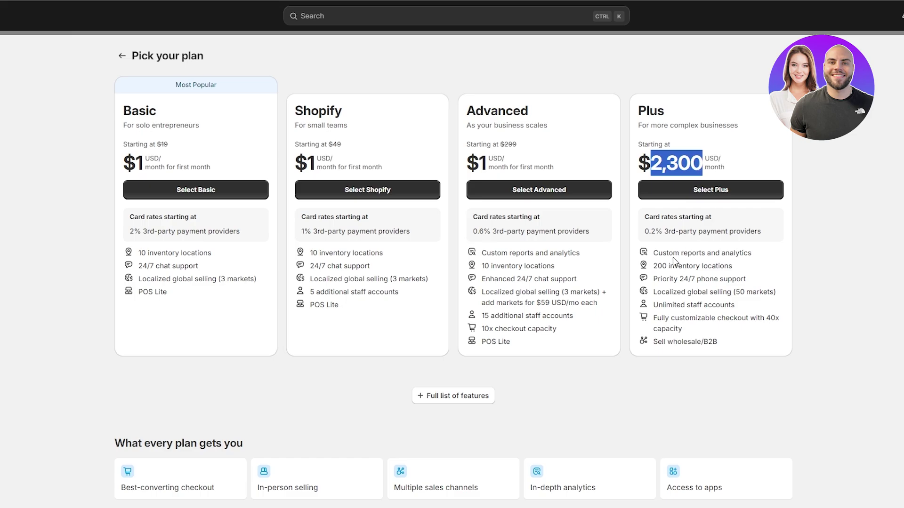
{"action": "left_click", "coordinate": [647, 231]}
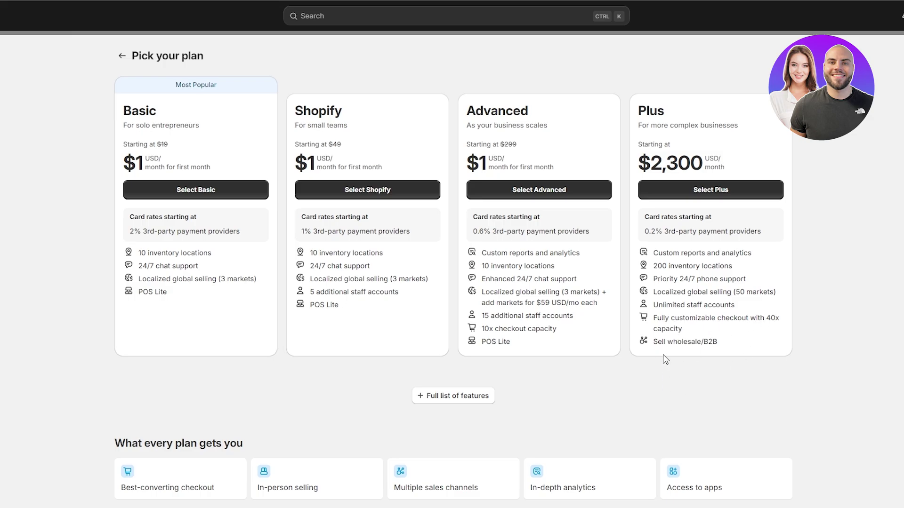
{"action": "left_click_drag", "start_coordinate": [654, 342], "coordinate": [728, 350]}
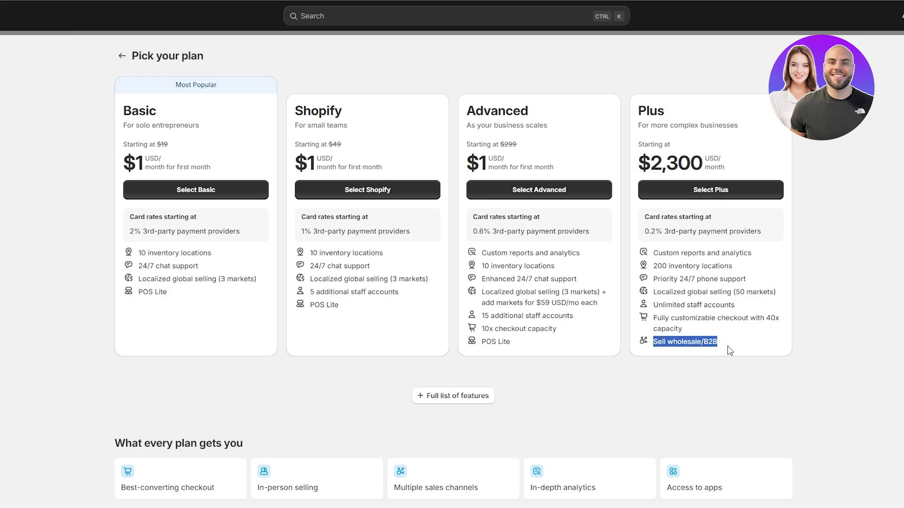